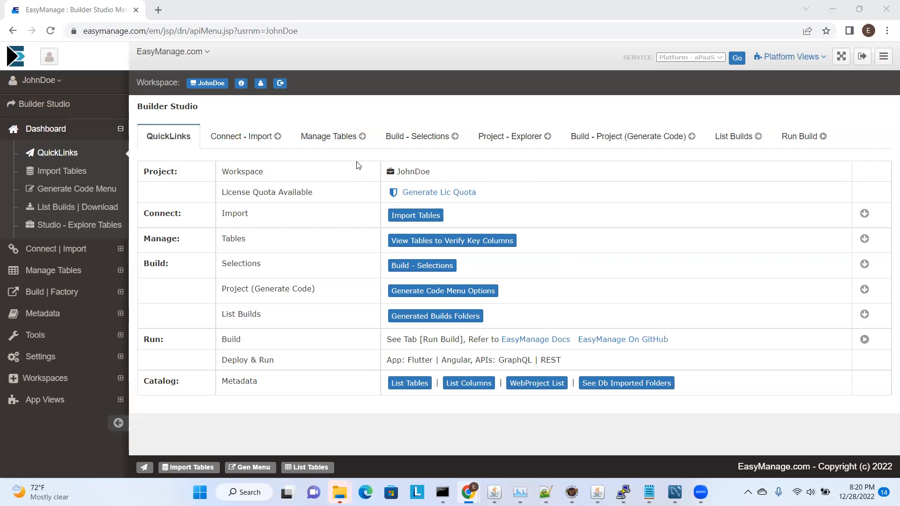
Switch to the EasyManage documentation and review the supported database versions for import in the Builder Studio Reference
{"action": "key", "text": "alt+Tab"}
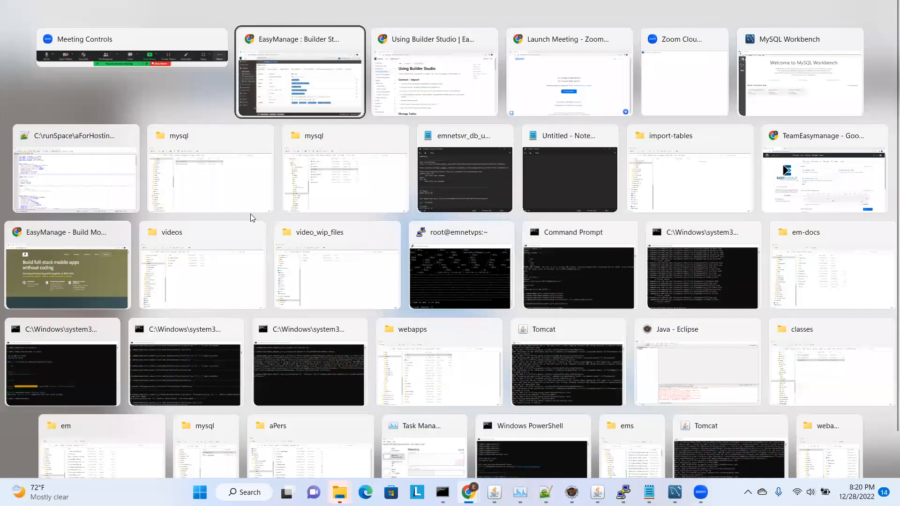
{"action": "key", "text": "alt+Tab"}
{"action": "key", "text": "Tab"}
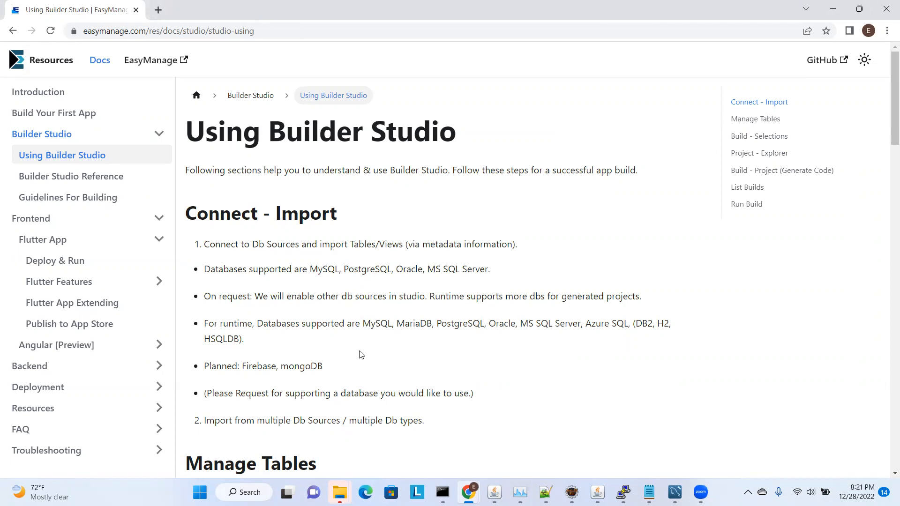
{"action": "left_click", "coordinate": [83, 177]}
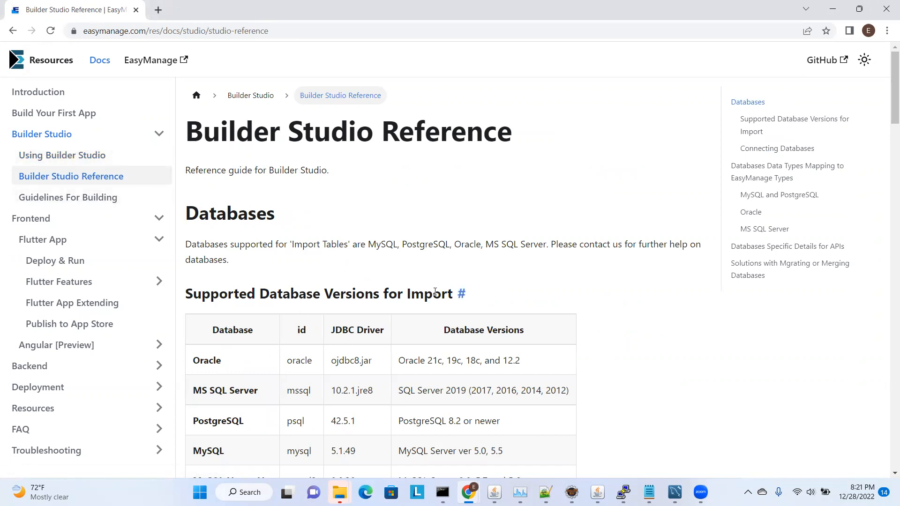
{"action": "scroll", "coordinate": [349, 284], "scroll_direction": "down", "scroll_amount": 1}
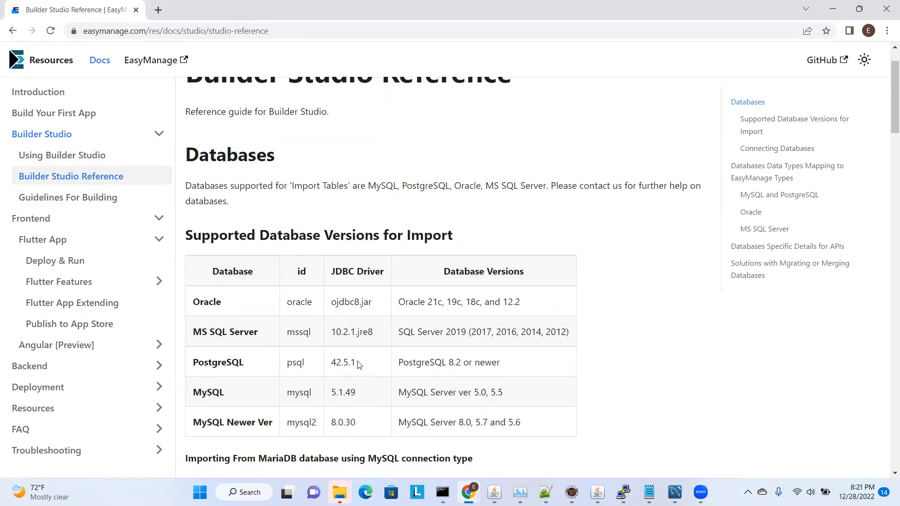
{"action": "scroll", "coordinate": [289, 342], "scroll_direction": "down", "scroll_amount": 3}
{"action": "scroll", "coordinate": [272, 300], "scroll_direction": "down", "scroll_amount": 6}
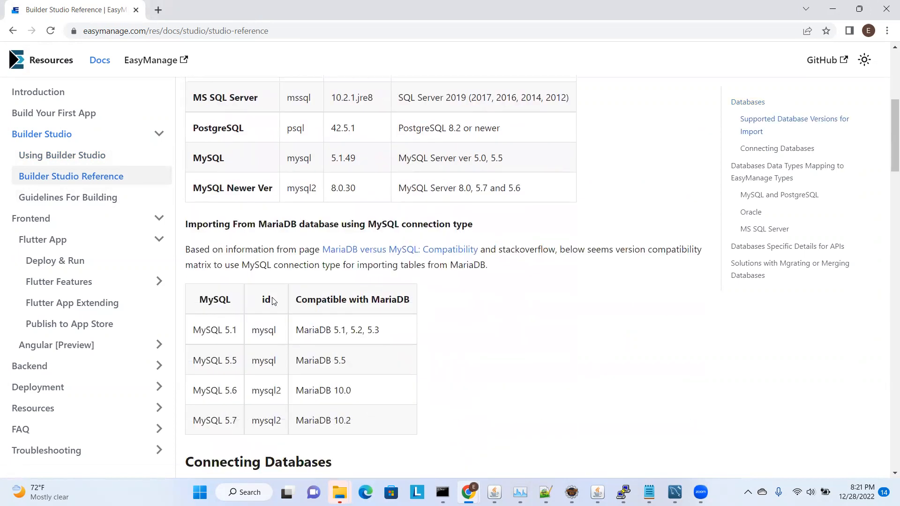
{"action": "scroll", "coordinate": [407, 287], "scroll_direction": "up", "scroll_amount": 5}
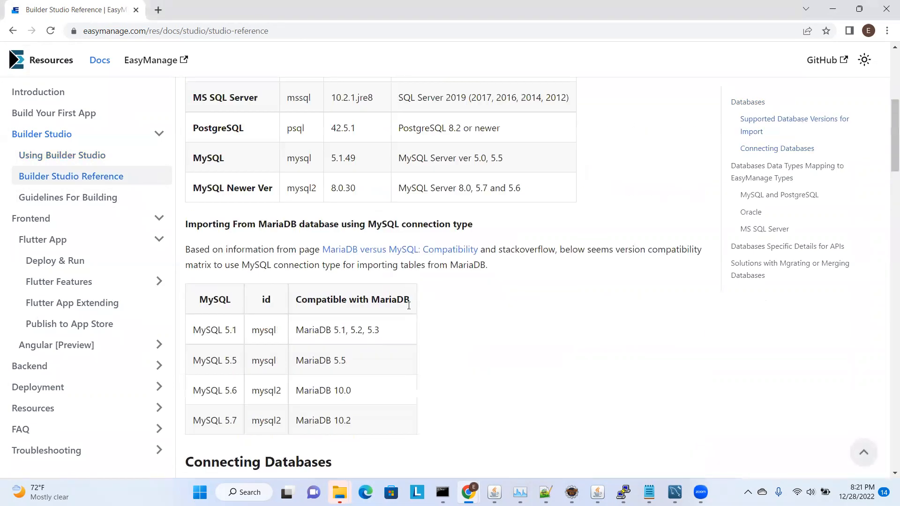
{"action": "scroll", "coordinate": [533, 217], "scroll_direction": "up", "scroll_amount": 5}
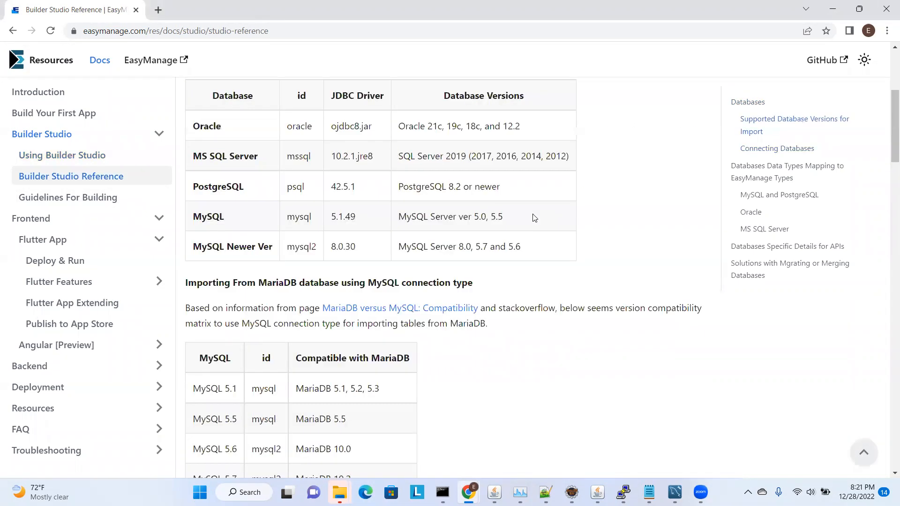
{"action": "scroll", "coordinate": [526, 300], "scroll_direction": "down", "scroll_amount": 3}
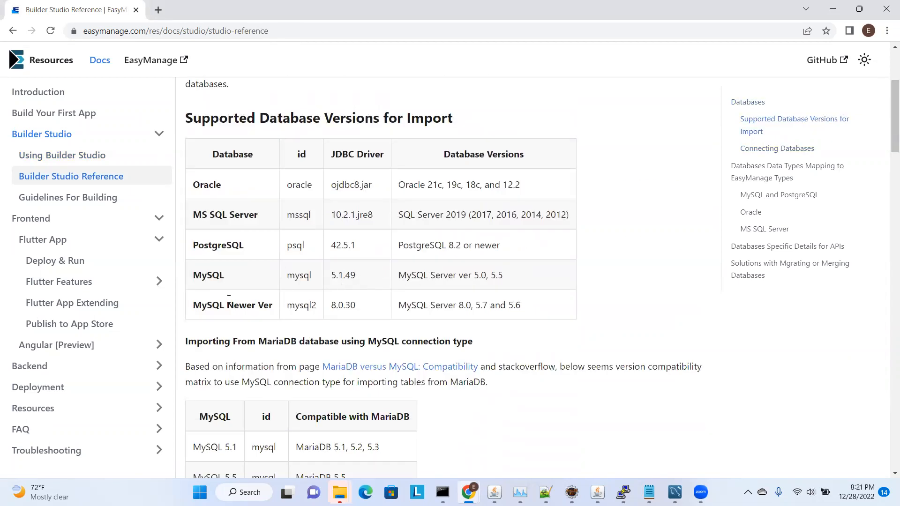
{"action": "scroll", "coordinate": [230, 270], "scroll_direction": "up", "scroll_amount": 3}
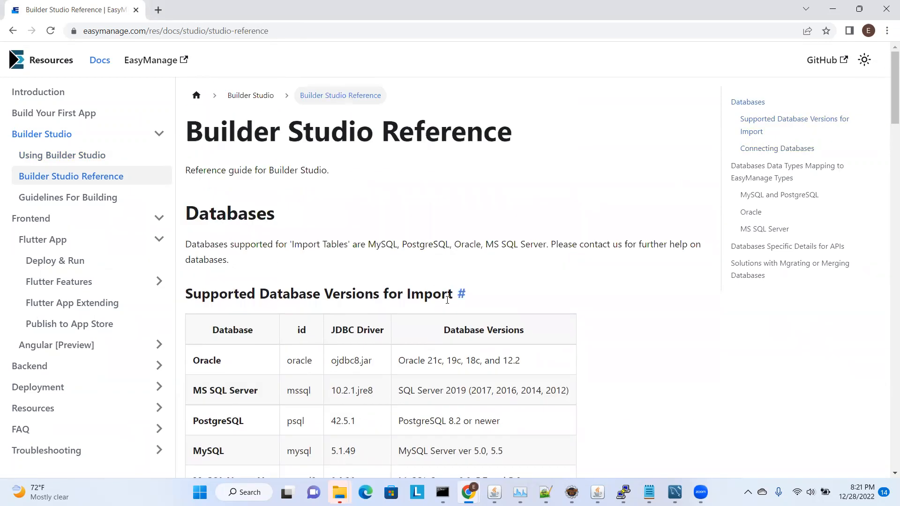
Return to Builder Studio, open the table import page and check which target databases are available
{"action": "key", "text": "alt+Tab"}
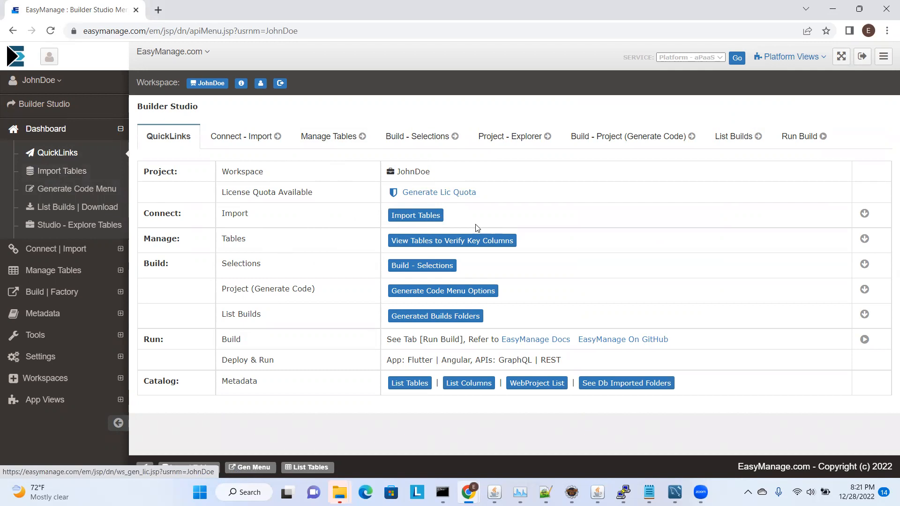
{"action": "left_click", "coordinate": [426, 215]}
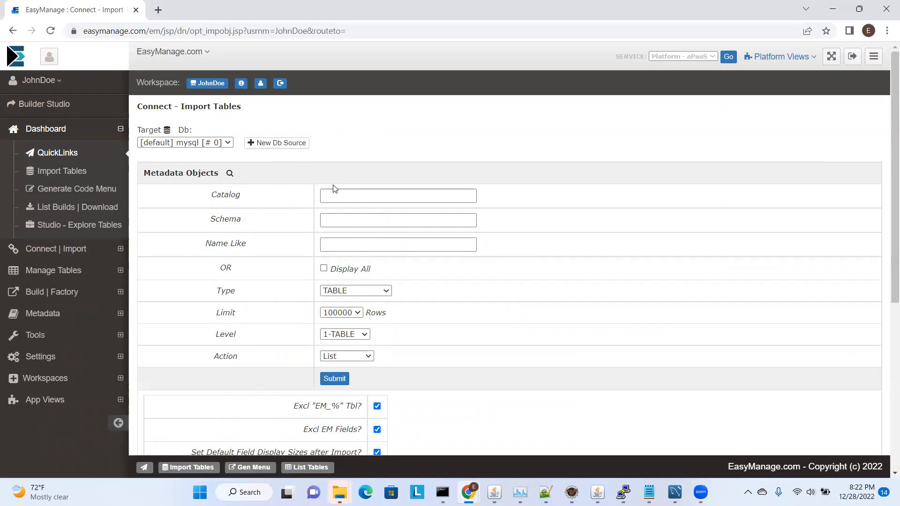
{"action": "left_click", "coordinate": [190, 143]}
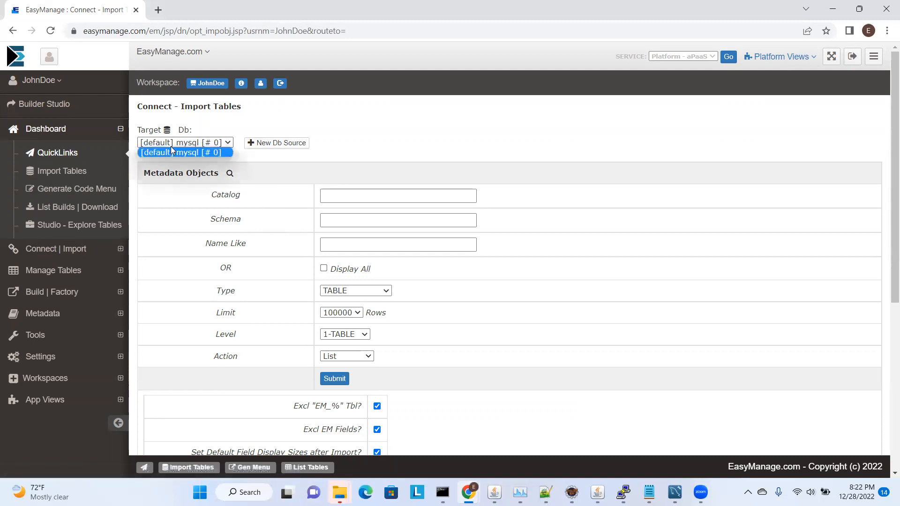
{"action": "left_click", "coordinate": [195, 141]}
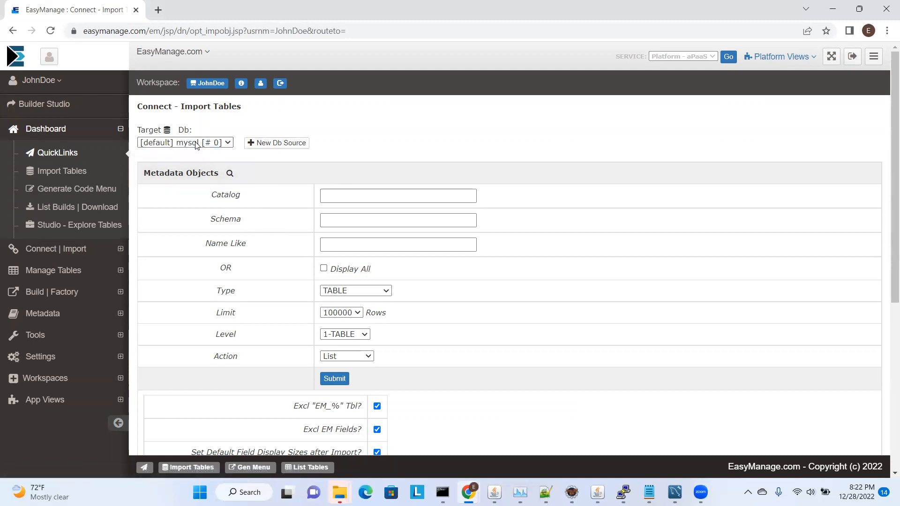
{"action": "left_click", "coordinate": [186, 143]}
{"action": "left_click", "coordinate": [186, 143]}
Start a new Db source record with Db type mysql2 (MySQL Ver 8.0, 5.7 and 5.6) and source name "MySQL db01"
{"action": "left_click", "coordinate": [275, 144]}
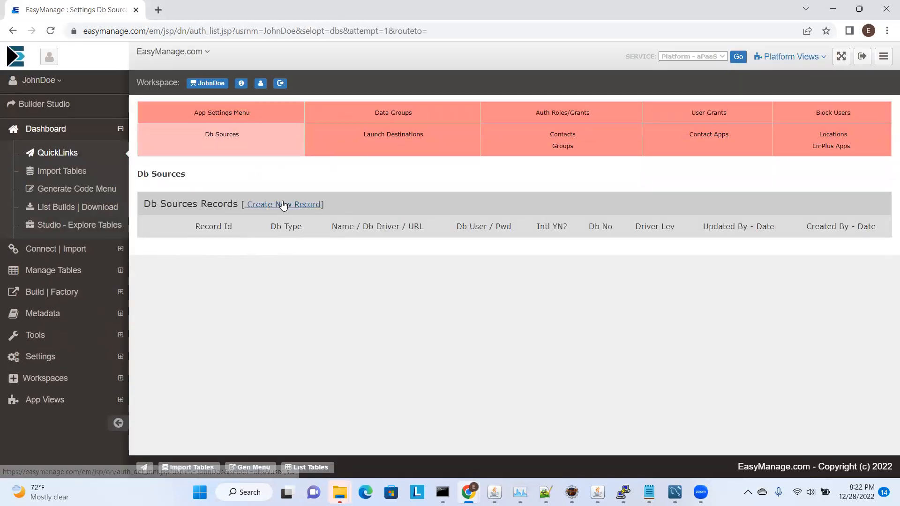
{"action": "left_click", "coordinate": [284, 205]}
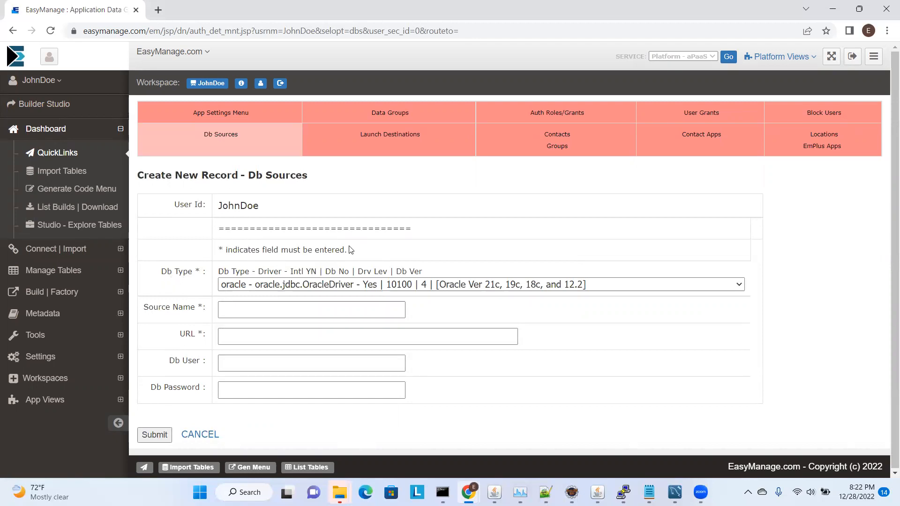
{"action": "left_click", "coordinate": [296, 285]}
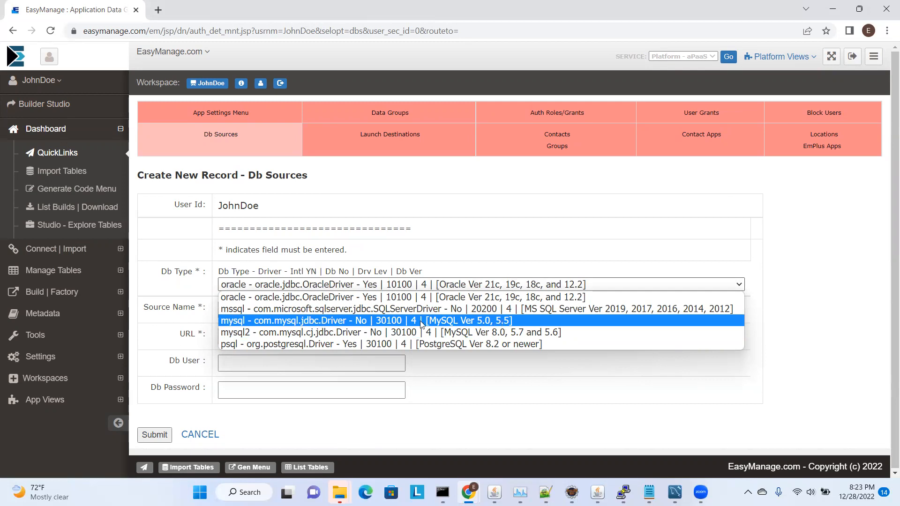
{"action": "left_click", "coordinate": [249, 333]}
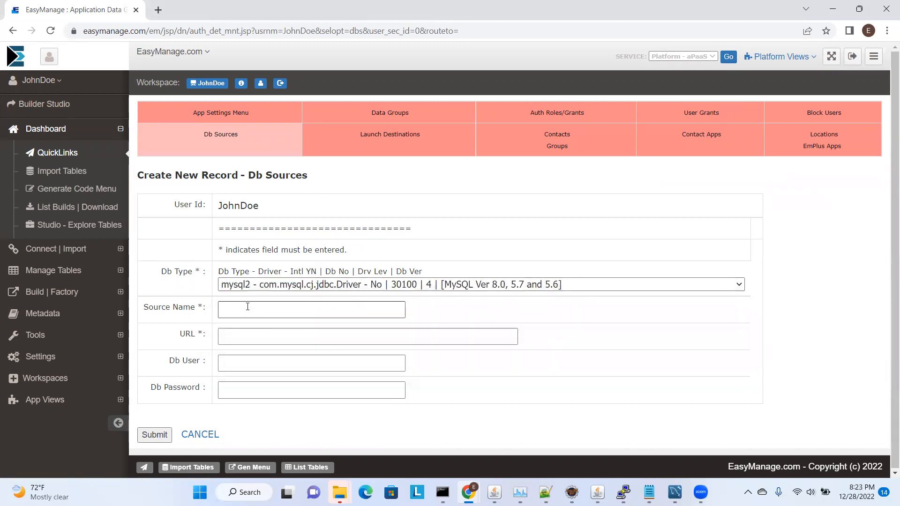
{"action": "left_click", "coordinate": [258, 305]}
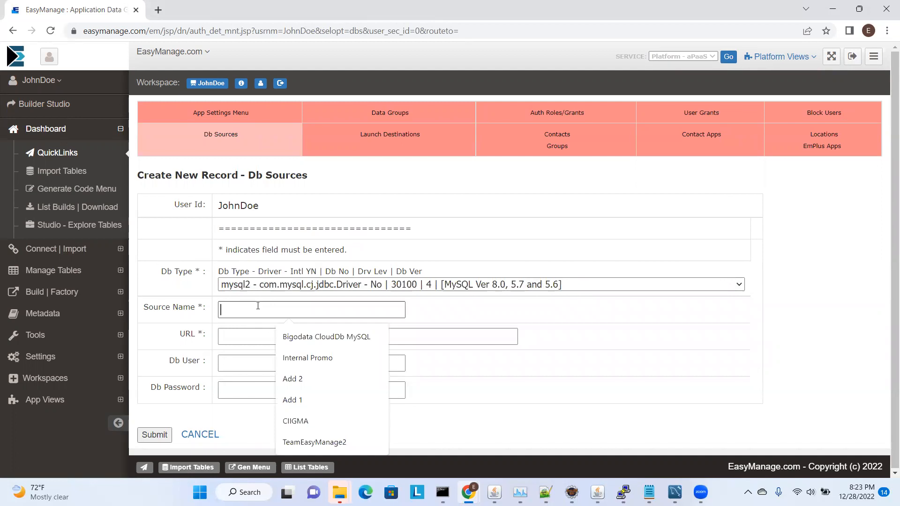
{"action": "type", "text": "MySQL"}
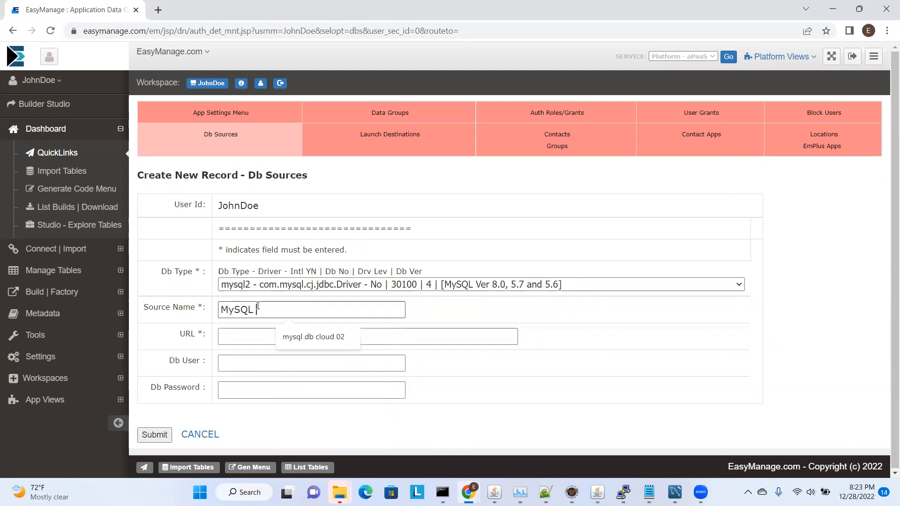
{"action": "type", "text": " db01"}
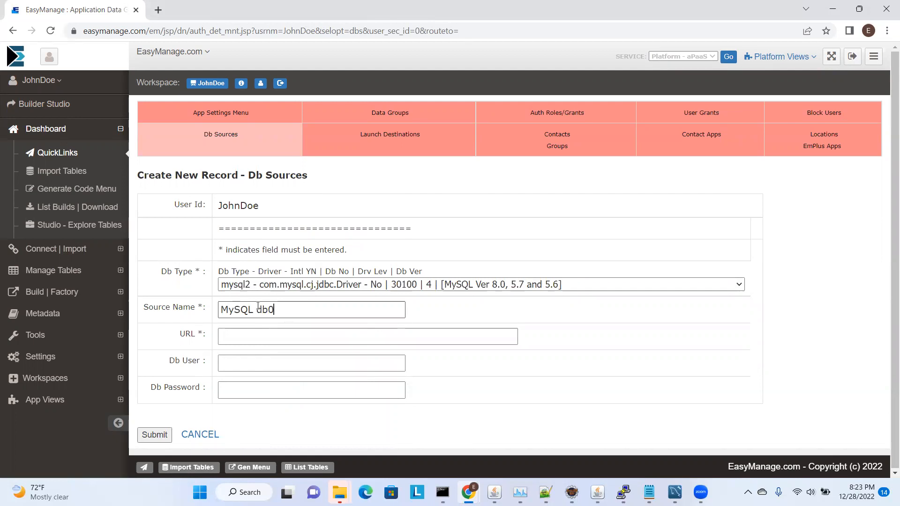
Switch to Notepad++ and bring up the unsaved note holding the JDBC connection URL and database user
{"action": "left_click", "coordinate": [264, 334]}
{"action": "left_click", "coordinate": [660, 353]}
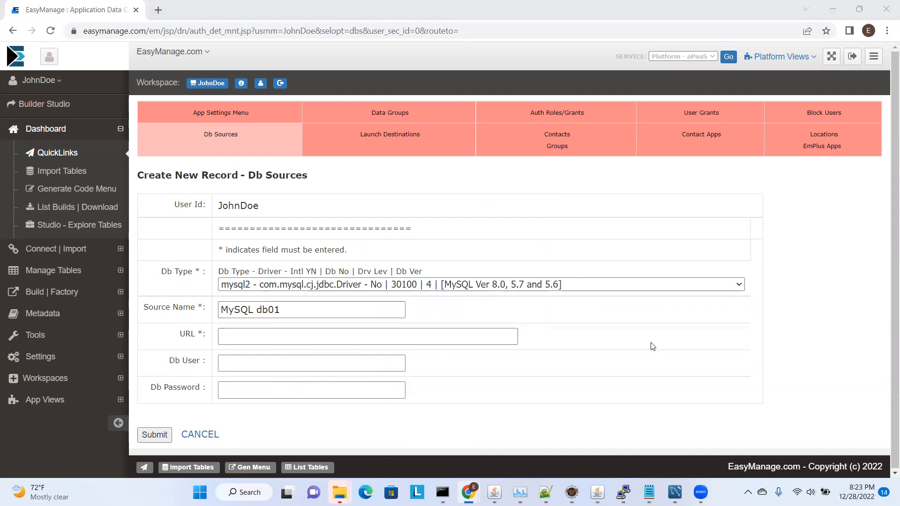
{"action": "key", "text": "alt+Tab"}
{"action": "key", "text": "Tab"}
{"action": "key", "text": "Tab"}
{"action": "key", "text": "Tab"}
{"action": "key", "text": "Tab"}
{"action": "key", "text": "Tab"}
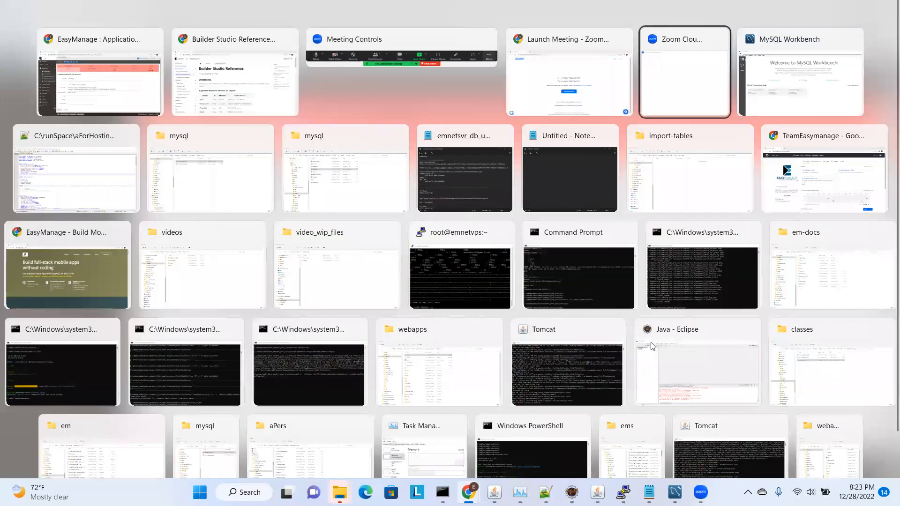
{"action": "key", "text": "alt+Tab"}
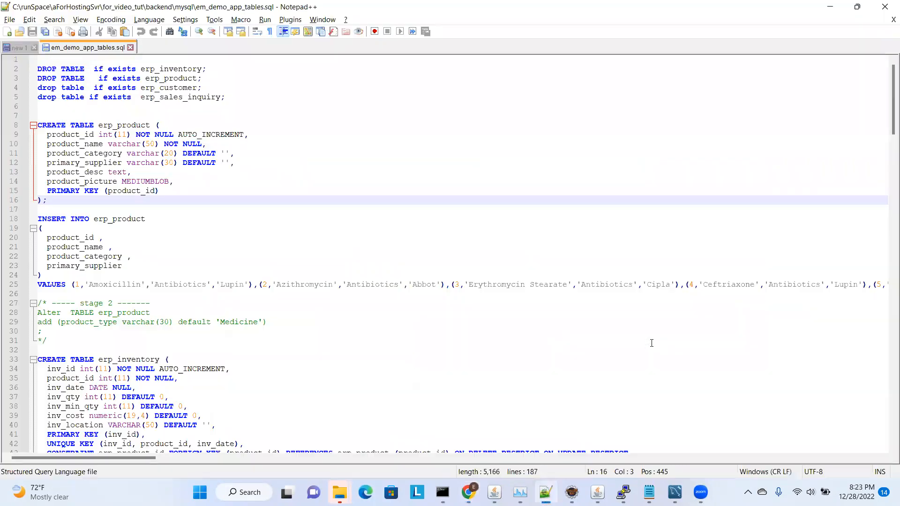
{"action": "left_click", "coordinate": [19, 47]}
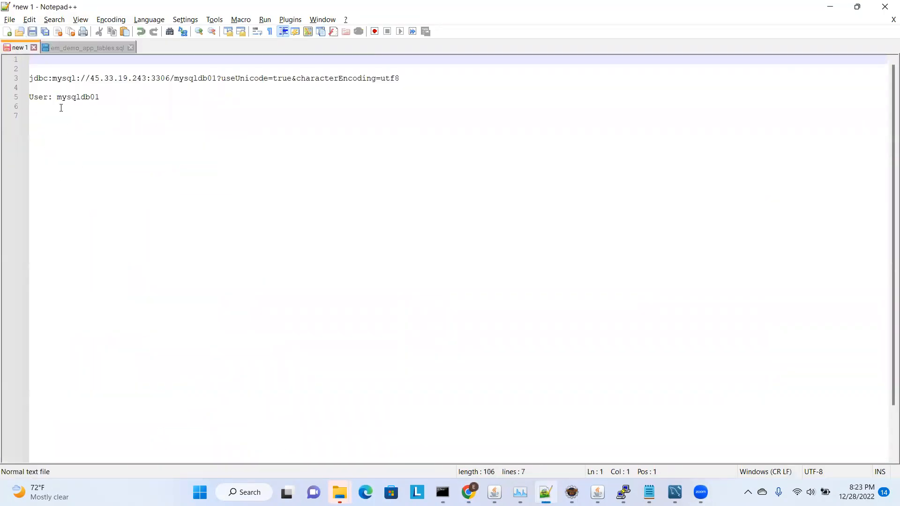
{"action": "left_click", "coordinate": [30, 79]}
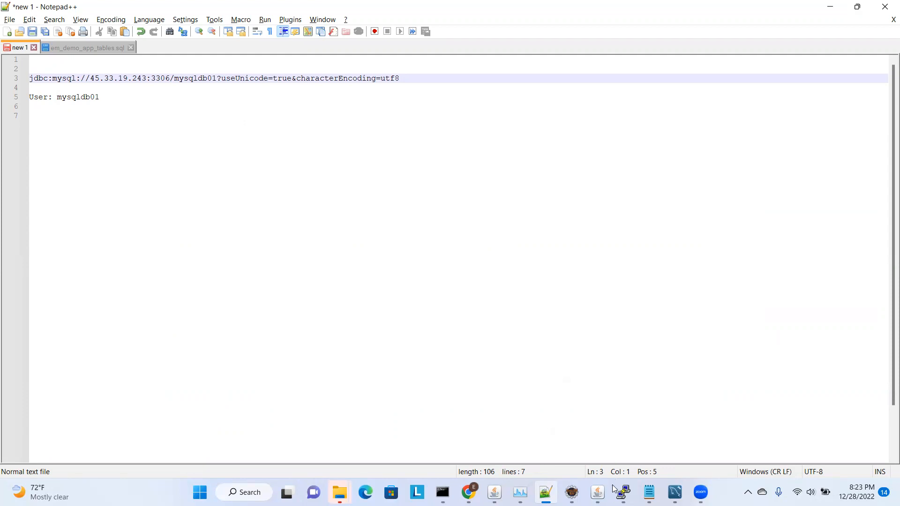
Switch to MySQL Workbench and open the "emnetsvr dev svr" connection to view the tables and views of mysqldb01
{"action": "mouse_move", "coordinate": [675, 492]}
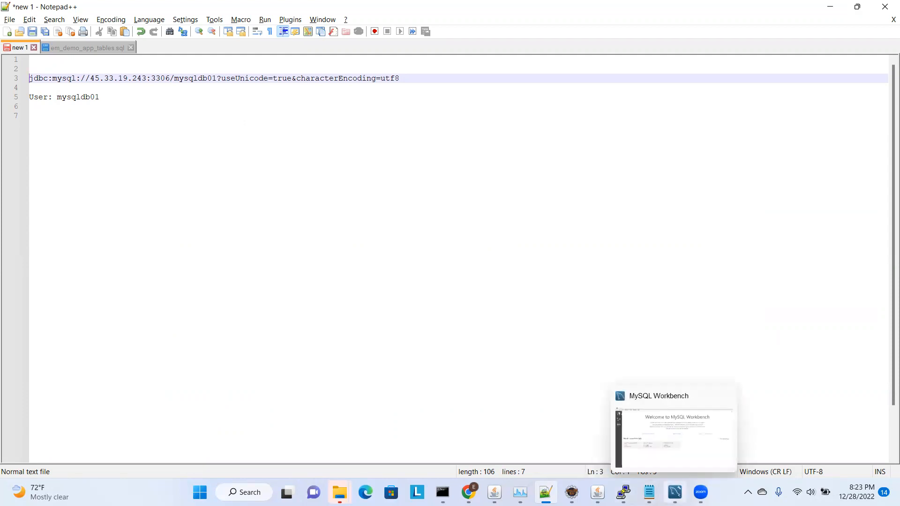
{"action": "left_click", "coordinate": [675, 435]}
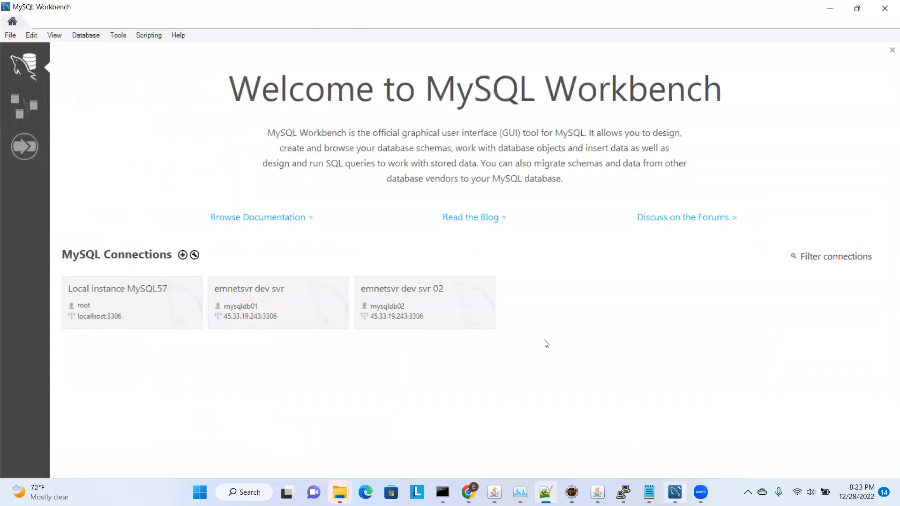
{"action": "left_click", "coordinate": [283, 303]}
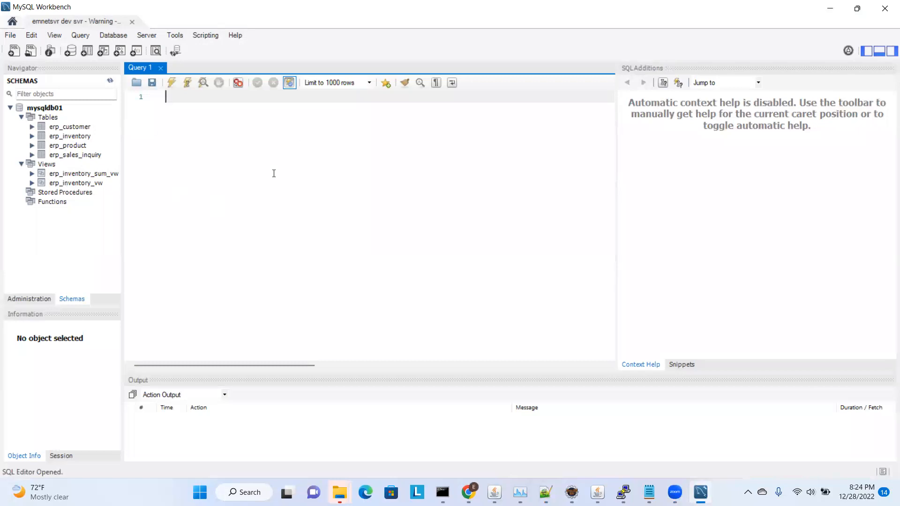
Copy jdbc:mysql://45.33.19.243:3306/mysqldb01?useUnicode=true&characterEncoding=utf8 from the Notepad++ note into the new Db source's URL in the browser
{"action": "key", "text": "alt+Tab"}
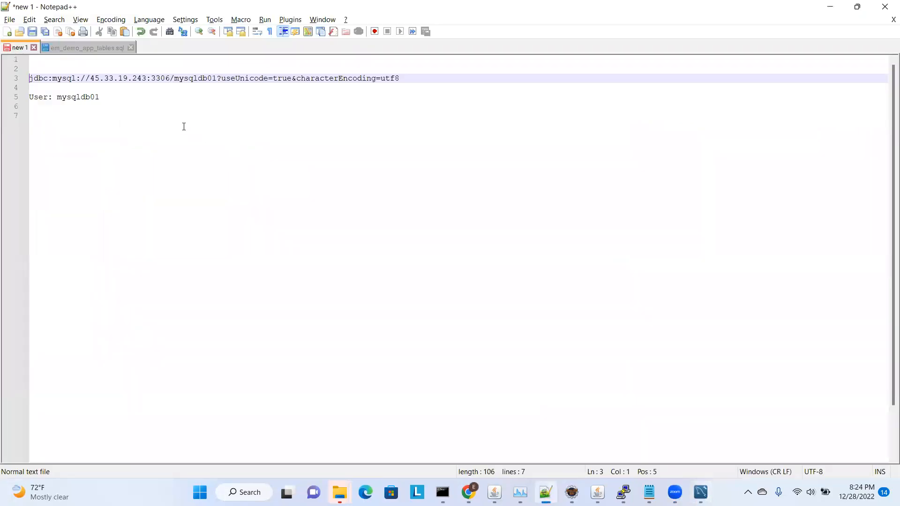
{"action": "key", "text": "Up"}
{"action": "key", "text": "Down"}
{"action": "key", "text": "shift+End"}
{"action": "key", "text": "ctrl+c"}
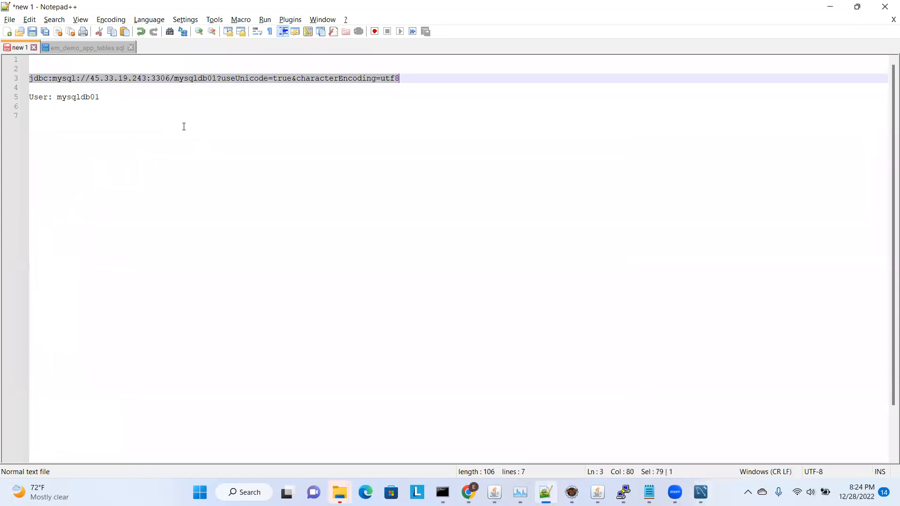
{"action": "key", "text": "Right"}
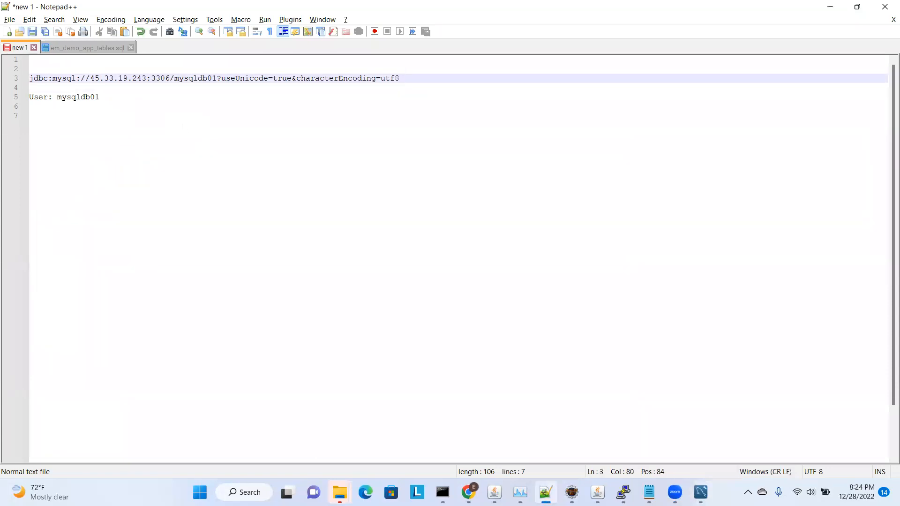
{"action": "key", "text": "alt+Tab"}
{"action": "key", "text": "Tab"}
{"action": "left_click", "coordinate": [267, 335]}
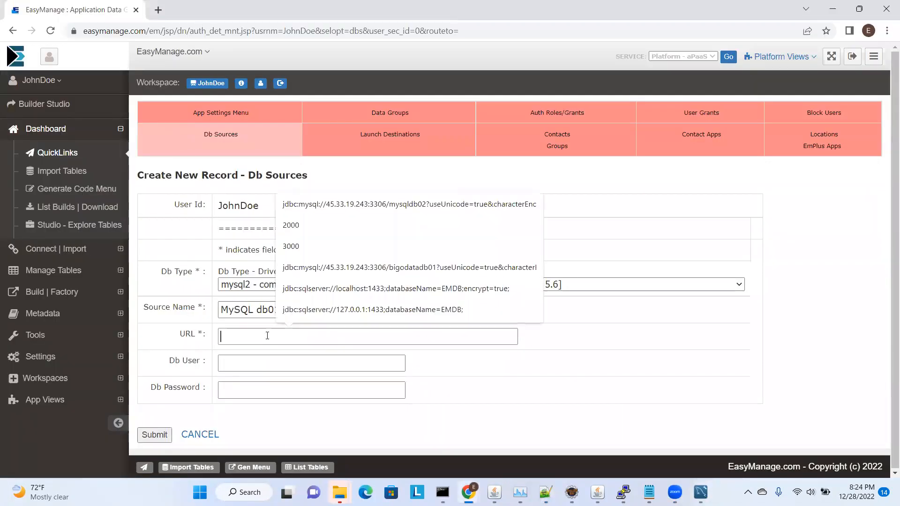
{"action": "key", "text": "ctrl+v"}
Copy mysqldb01 from the Notepad++ note into the Db source's user field in the browser and enter the database password
{"action": "left_click", "coordinate": [275, 361]}
{"action": "key", "text": "alt+Tab"}
{"action": "double_click", "coordinate": [80, 97]}
{"action": "key", "text": "ctrl+c"}
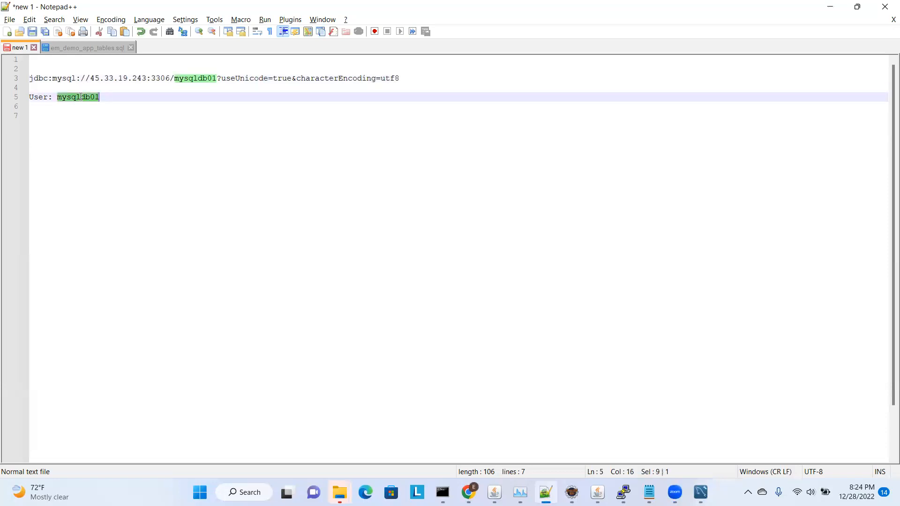
{"action": "key", "text": "alt+Tab"}
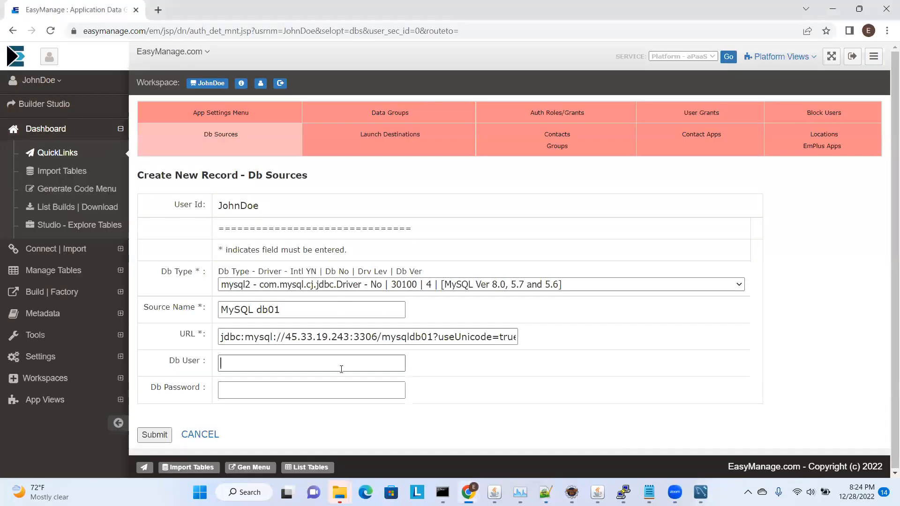
{"action": "key", "text": "ctrl+v"}
{"action": "left_click", "coordinate": [278, 387]}
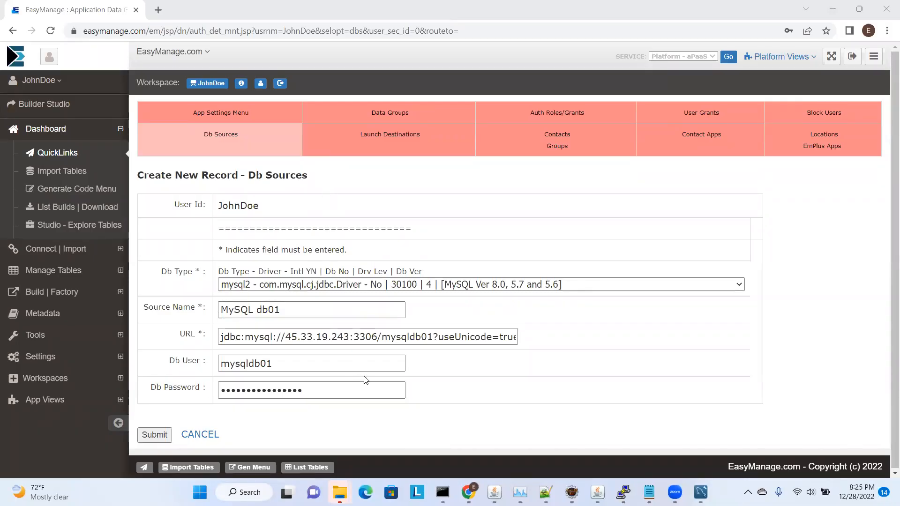
Save the new MySQL db01 source and select it as the target database for importing tables
{"action": "left_click", "coordinate": [166, 431]}
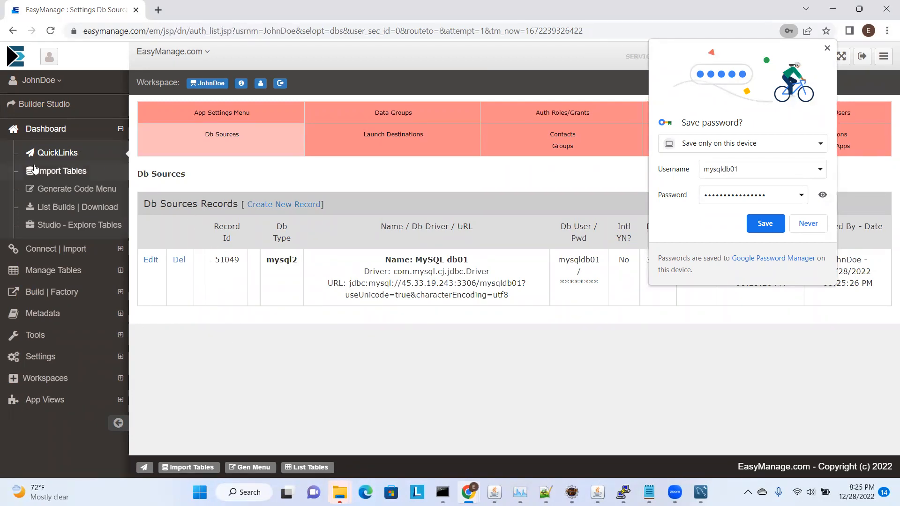
{"action": "left_click", "coordinate": [85, 170]}
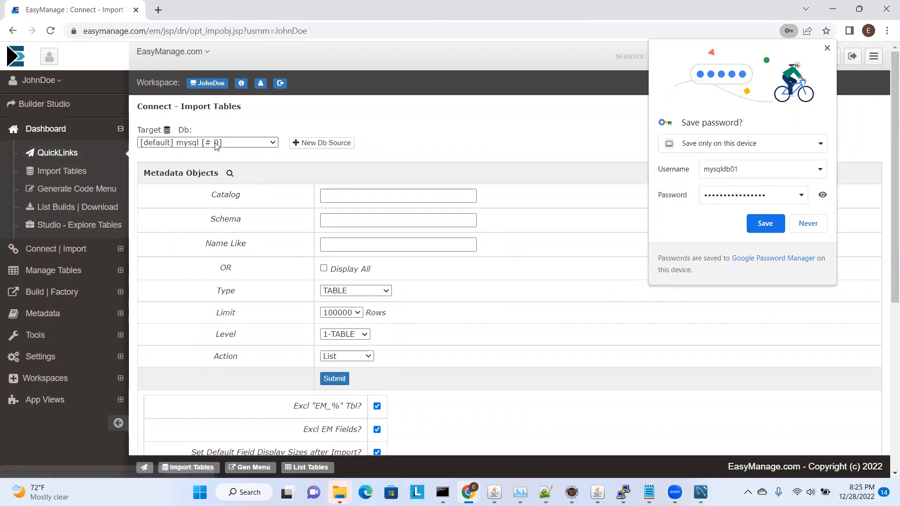
{"action": "left_click", "coordinate": [244, 143]}
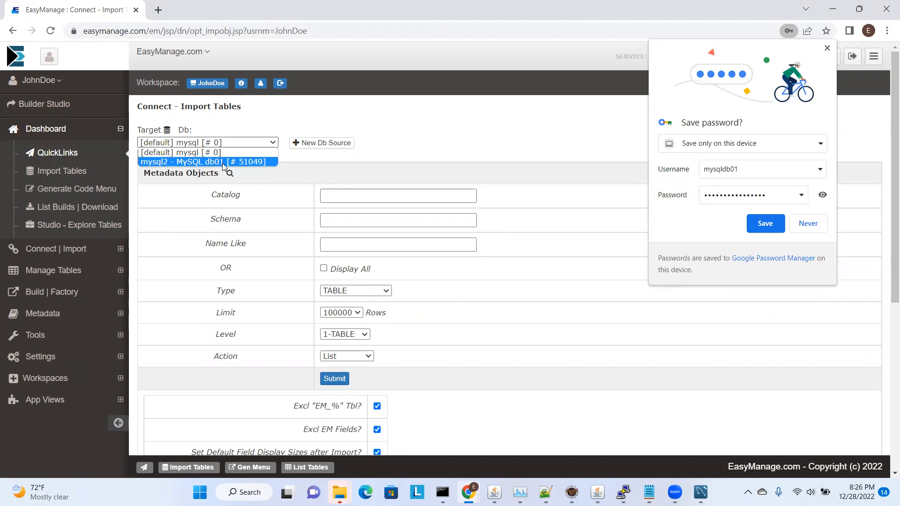
{"action": "left_click", "coordinate": [222, 162]}
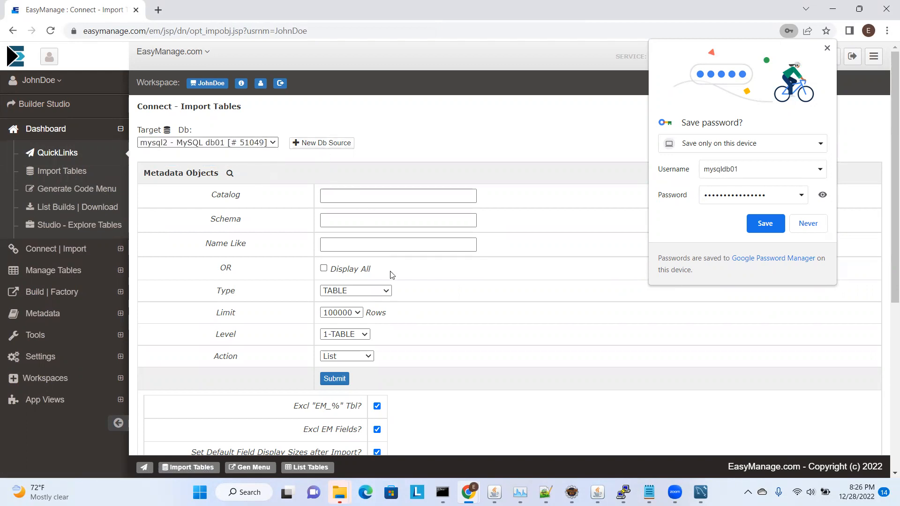
List all objects of type TABLE in the MySQL db01 source, using Display All and the List action
{"action": "left_click", "coordinate": [323, 268]}
{"action": "left_click", "coordinate": [352, 359]}
{"action": "left_click", "coordinate": [350, 360]}
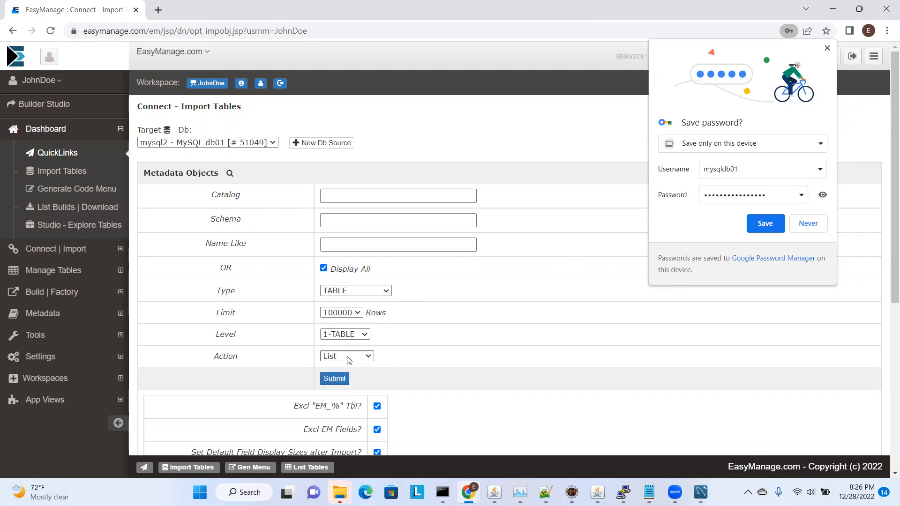
{"action": "left_click", "coordinate": [355, 359]}
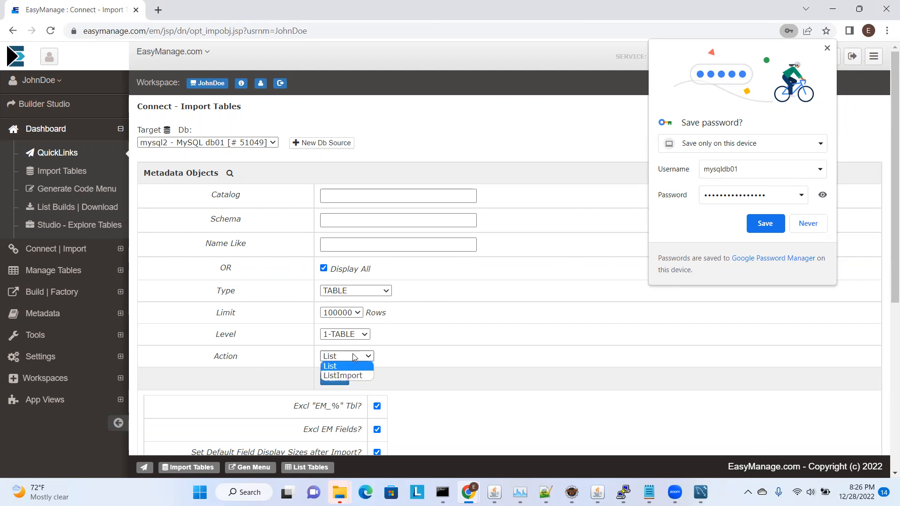
{"action": "left_click", "coordinate": [356, 357]}
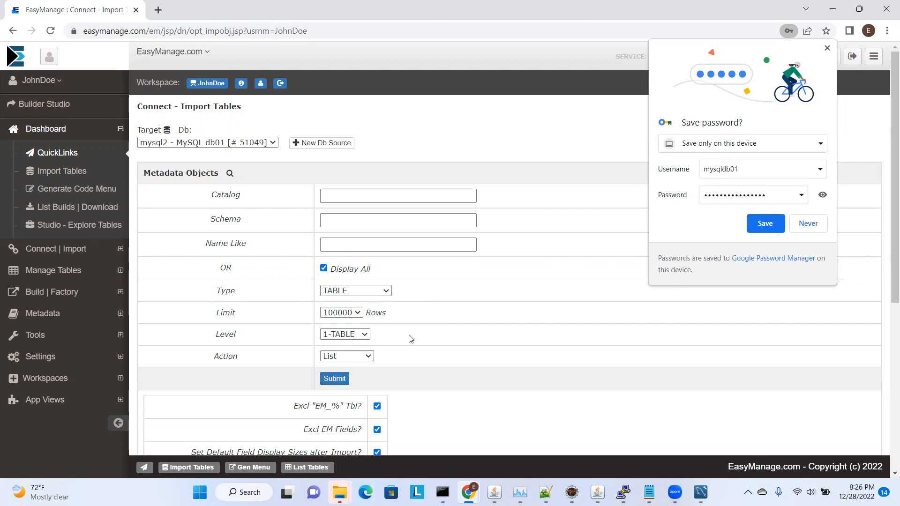
{"action": "left_click", "coordinate": [345, 357]}
{"action": "left_click", "coordinate": [333, 382]}
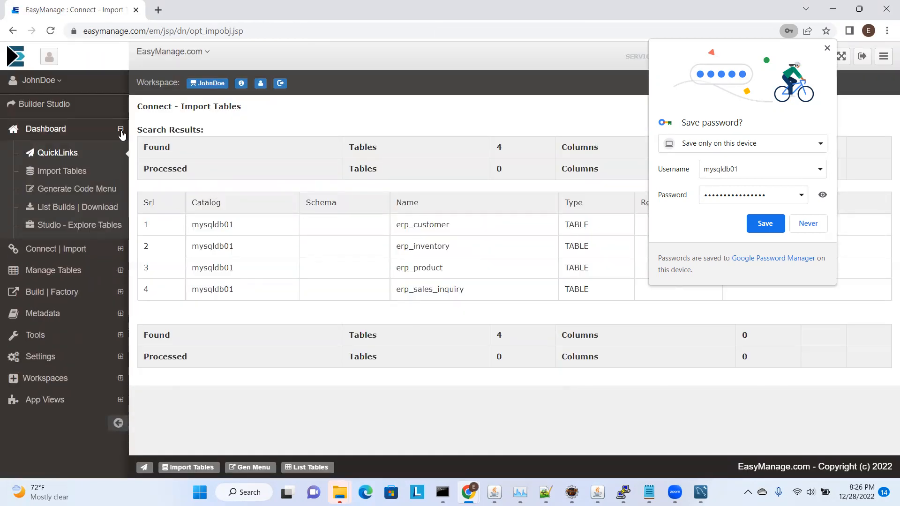
Change the object type to All Of Above and list every object of the MySQL db01 source
{"action": "left_click", "coordinate": [11, 31]}
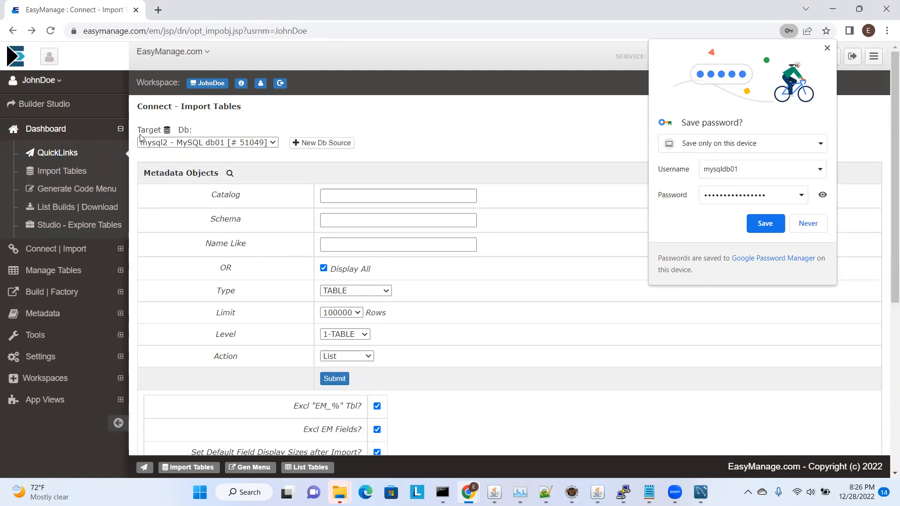
{"action": "left_click", "coordinate": [368, 293]}
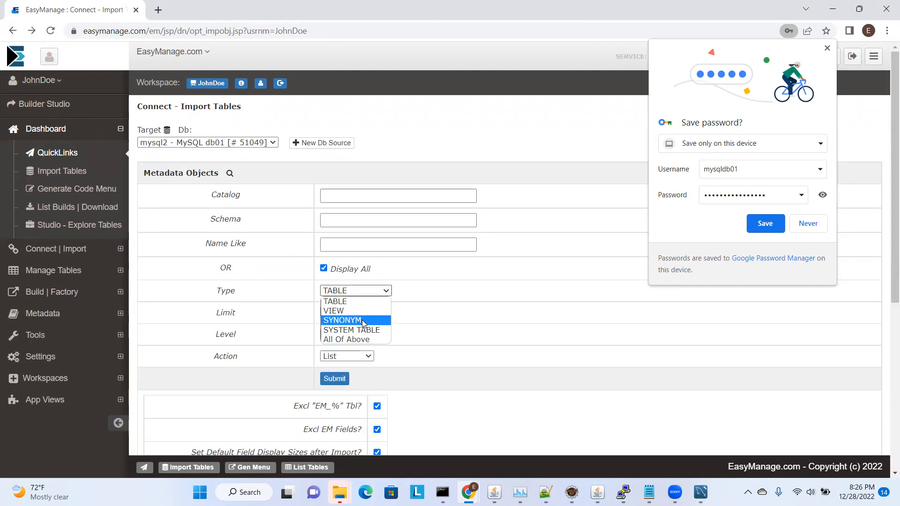
{"action": "left_click", "coordinate": [359, 341]}
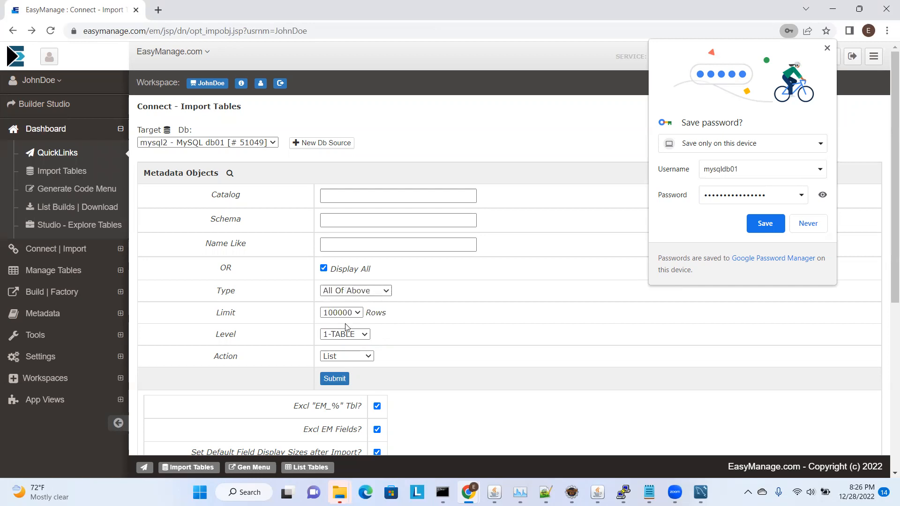
{"action": "left_click", "coordinate": [333, 378]}
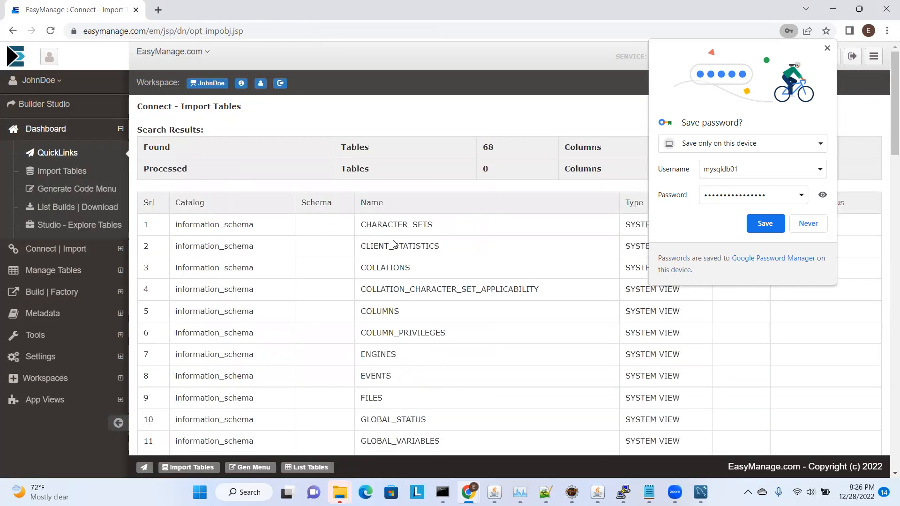
{"action": "scroll", "coordinate": [397, 246], "scroll_direction": "down", "scroll_amount": 15}
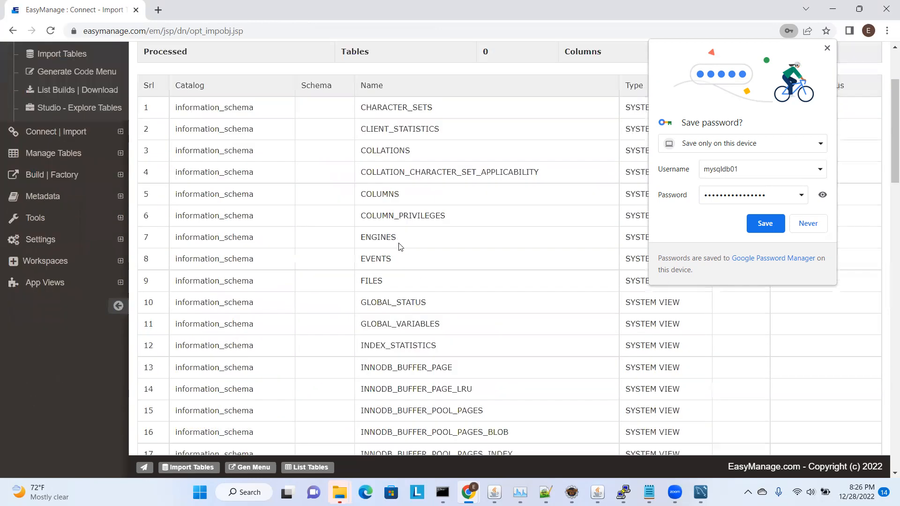
{"action": "scroll", "coordinate": [399, 247], "scroll_direction": "down", "scroll_amount": 10}
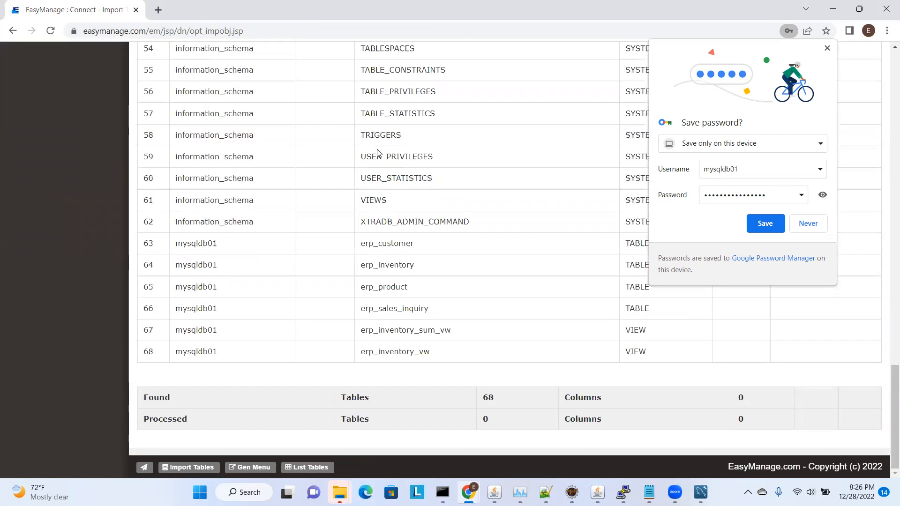
{"action": "left_click_drag", "start_coordinate": [360, 287], "coordinate": [378, 287]}
Turn off Display All and list only the objects whose names match erp%
{"action": "left_click", "coordinate": [13, 31]}
{"action": "left_click", "coordinate": [336, 240]}
{"action": "left_click", "coordinate": [323, 268]}
{"action": "left_click", "coordinate": [346, 243]}
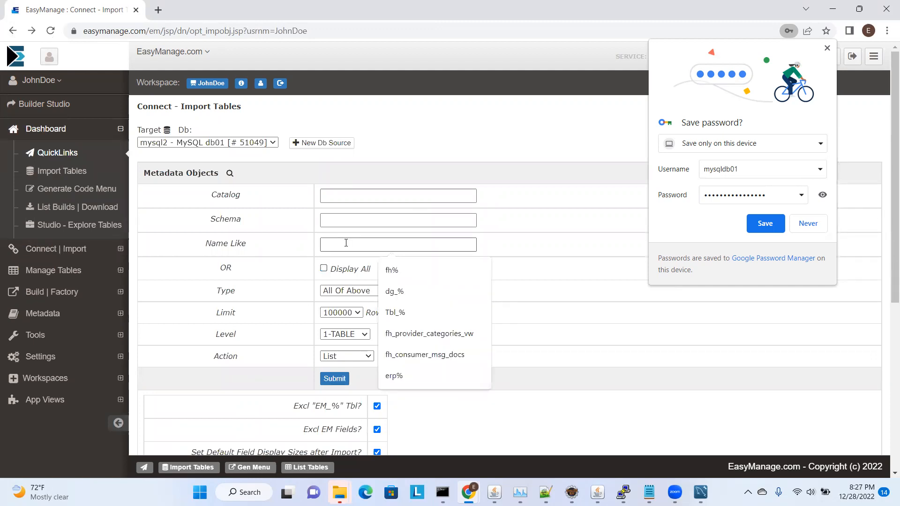
{"action": "type", "text": "erp%"}
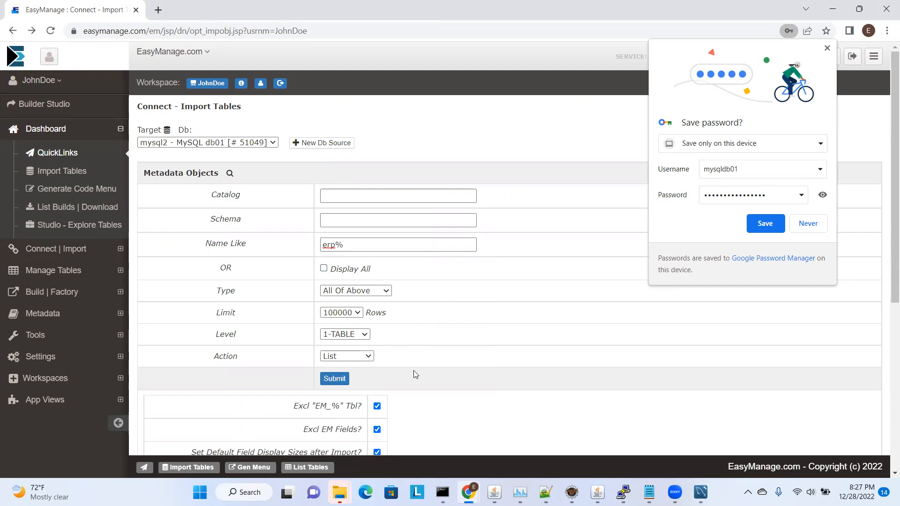
{"action": "left_click", "coordinate": [335, 379]}
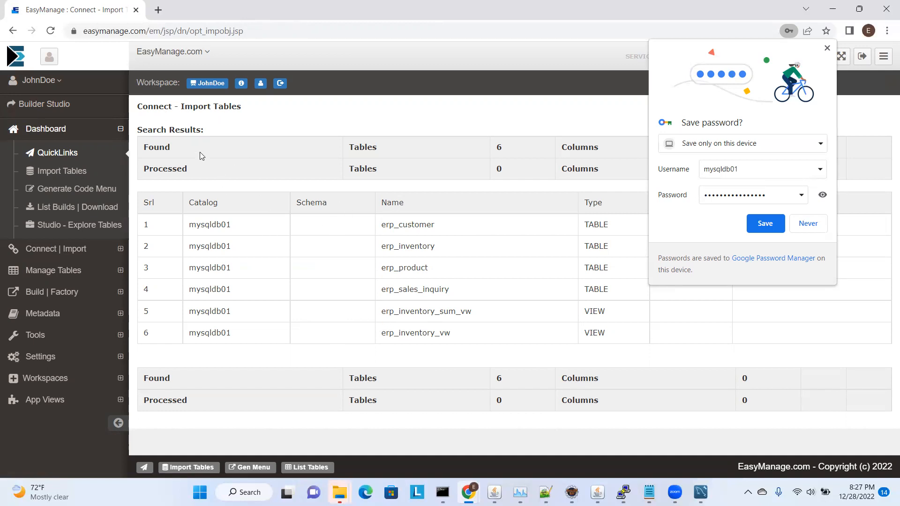
Dismiss the save-password prompt and import the erp% objects with level 2-FIELDS and action ListImport
{"action": "left_click", "coordinate": [828, 50]}
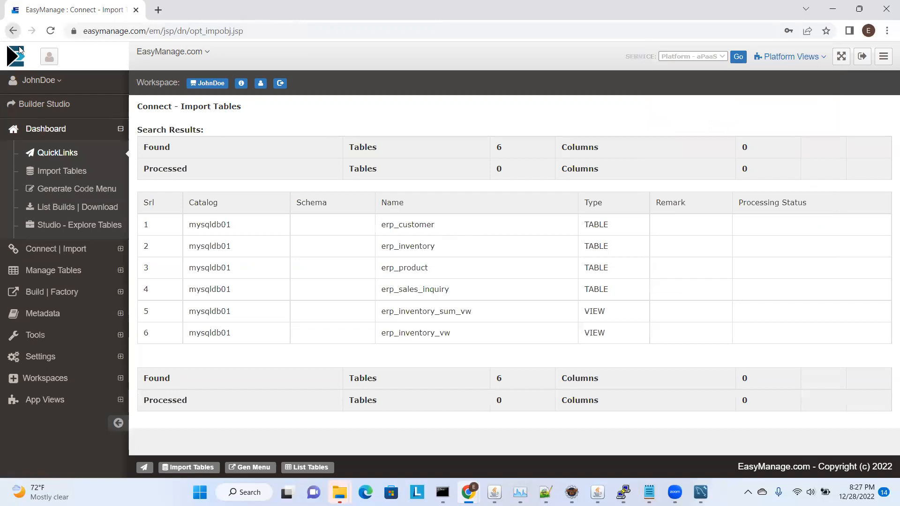
{"action": "left_click", "coordinate": [13, 31]}
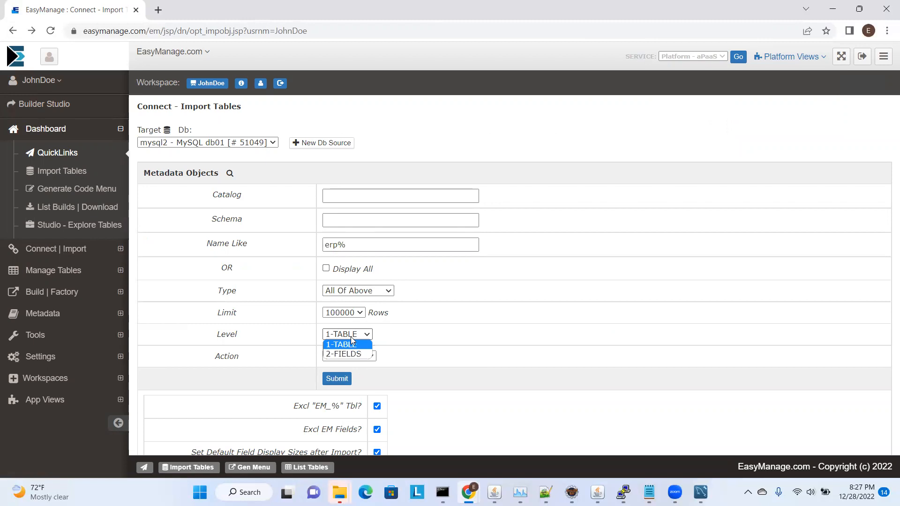
{"action": "left_click", "coordinate": [347, 354]}
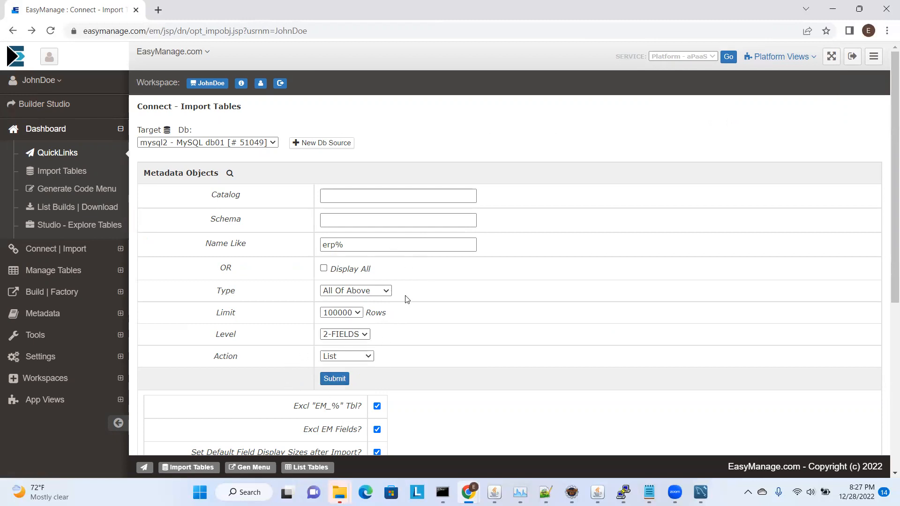
{"action": "left_click", "coordinate": [356, 360]}
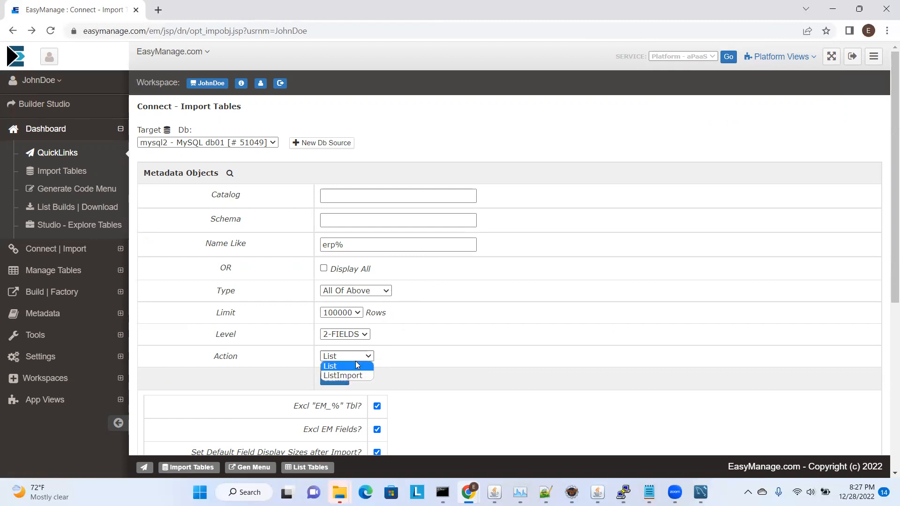
{"action": "left_click", "coordinate": [351, 375]}
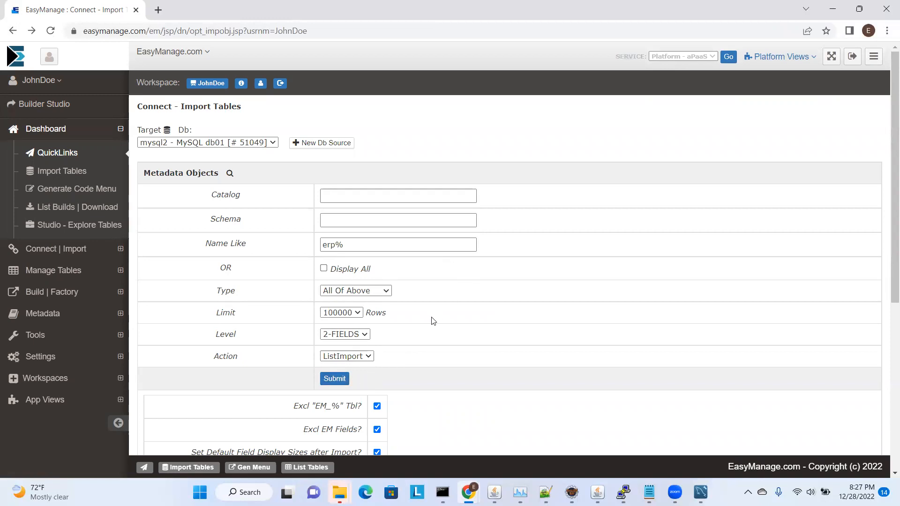
{"action": "scroll", "coordinate": [433, 321], "scroll_direction": "down", "scroll_amount": 5}
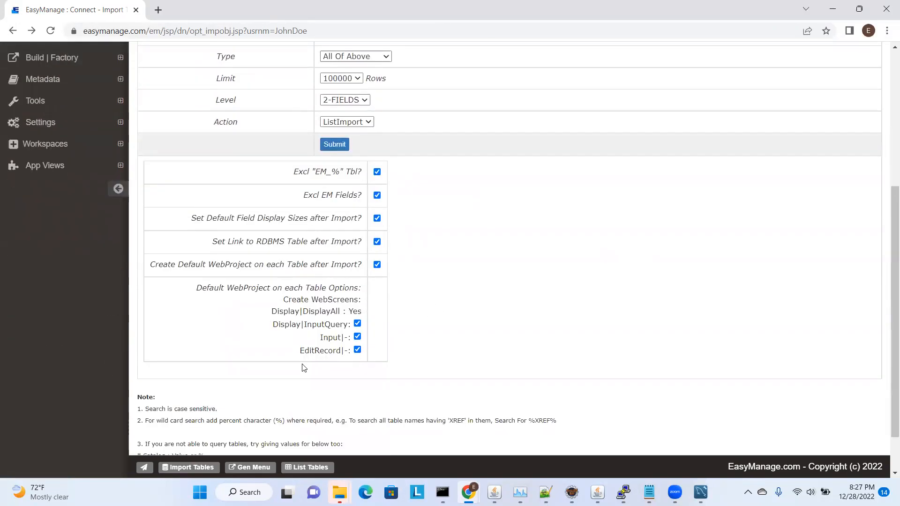
{"action": "scroll", "coordinate": [446, 347], "scroll_direction": "up", "scroll_amount": 5}
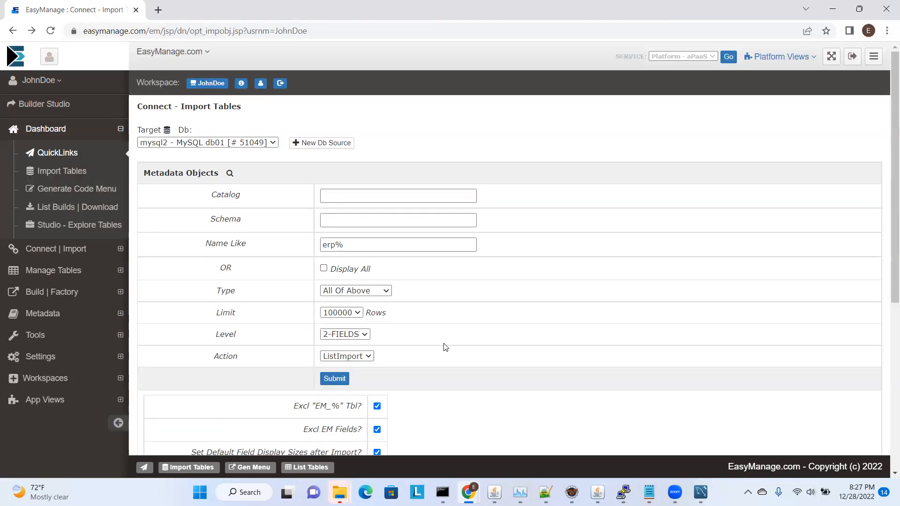
{"action": "left_click", "coordinate": [343, 380]}
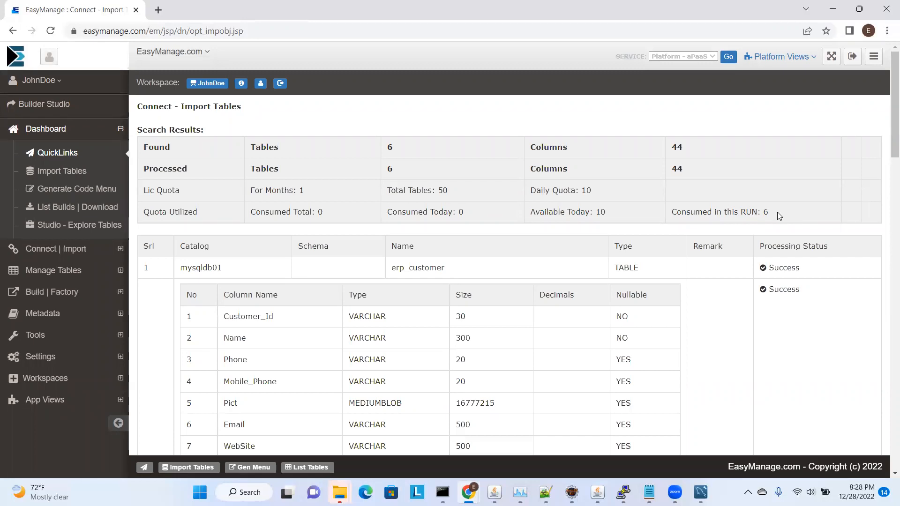
Examine the import results for the quota consumed and each object's columns and processing status
{"action": "left_click_drag", "start_coordinate": [777, 212], "coordinate": [727, 218]}
{"action": "left_click", "coordinate": [756, 225]}
{"action": "scroll", "coordinate": [542, 293], "scroll_direction": "down", "scroll_amount": 1}
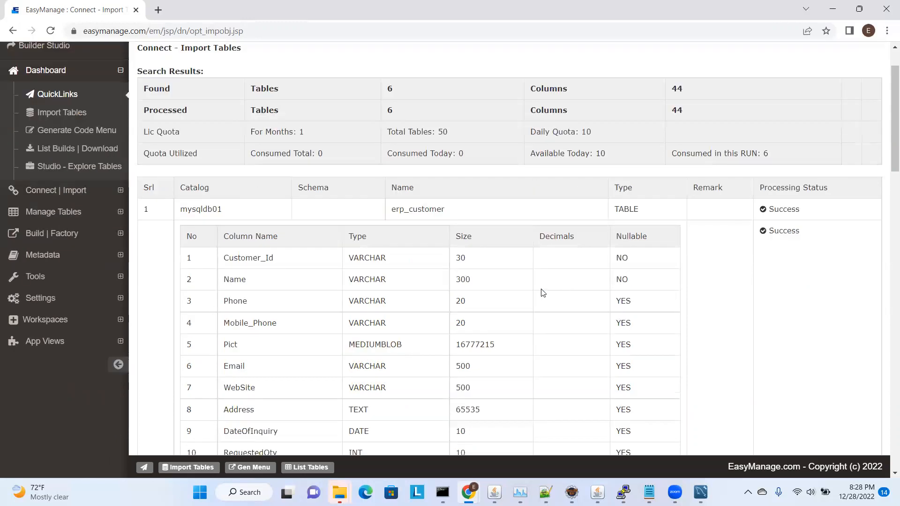
{"action": "scroll", "coordinate": [280, 293], "scroll_direction": "down", "scroll_amount": 5}
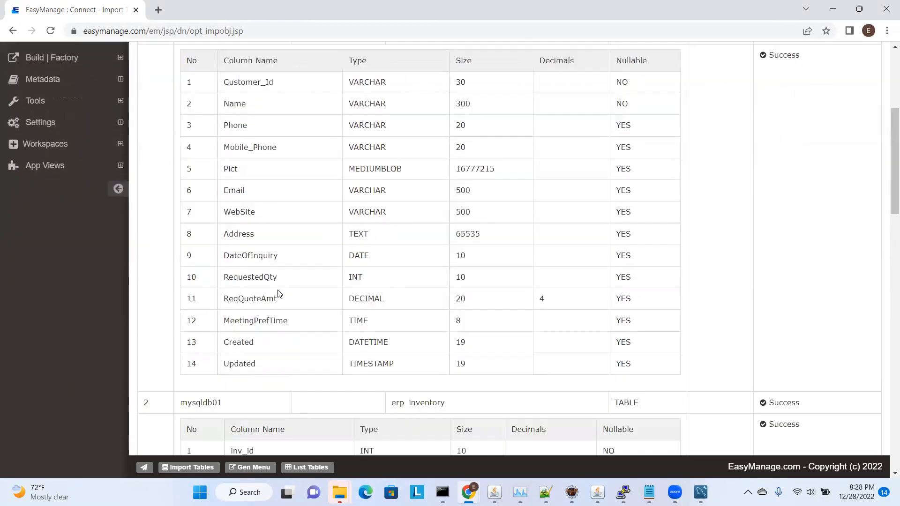
{"action": "scroll", "coordinate": [454, 287], "scroll_direction": "down", "scroll_amount": 1}
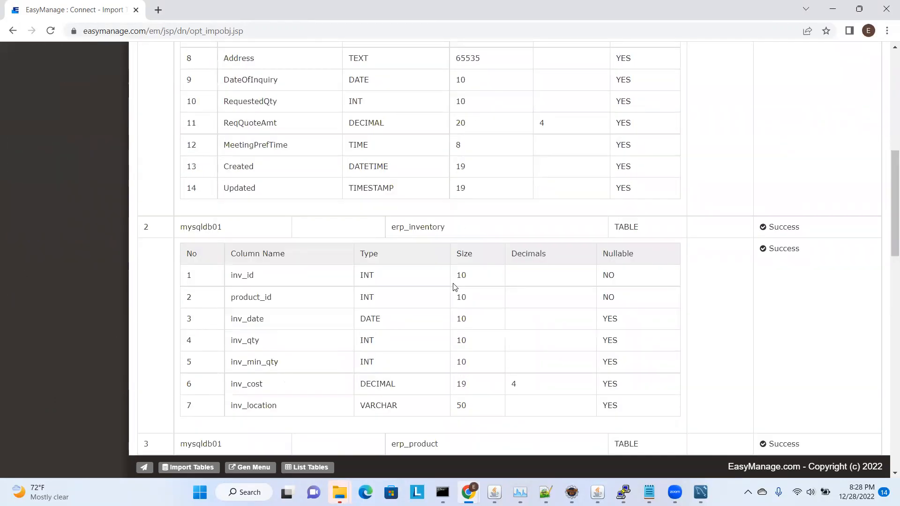
{"action": "scroll", "coordinate": [849, 240], "scroll_direction": "up", "scroll_amount": 3}
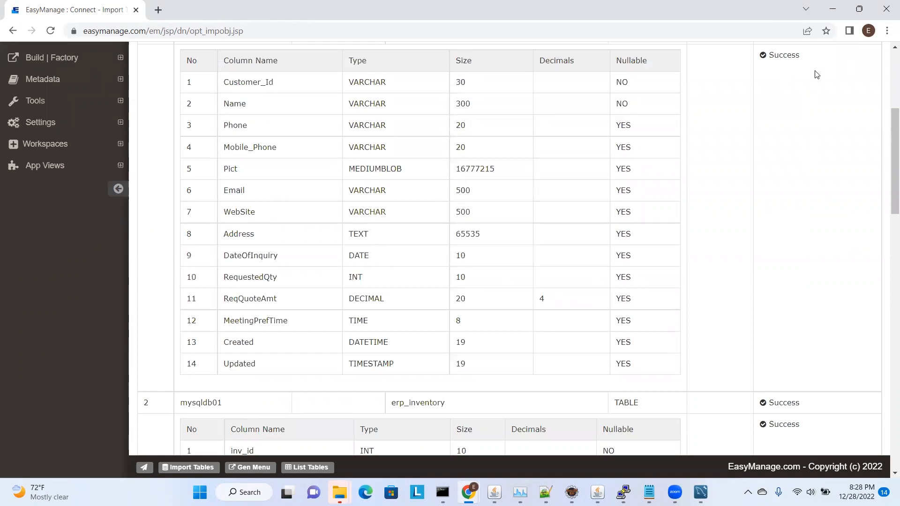
{"action": "scroll", "coordinate": [797, 125], "scroll_direction": "up", "scroll_amount": 2}
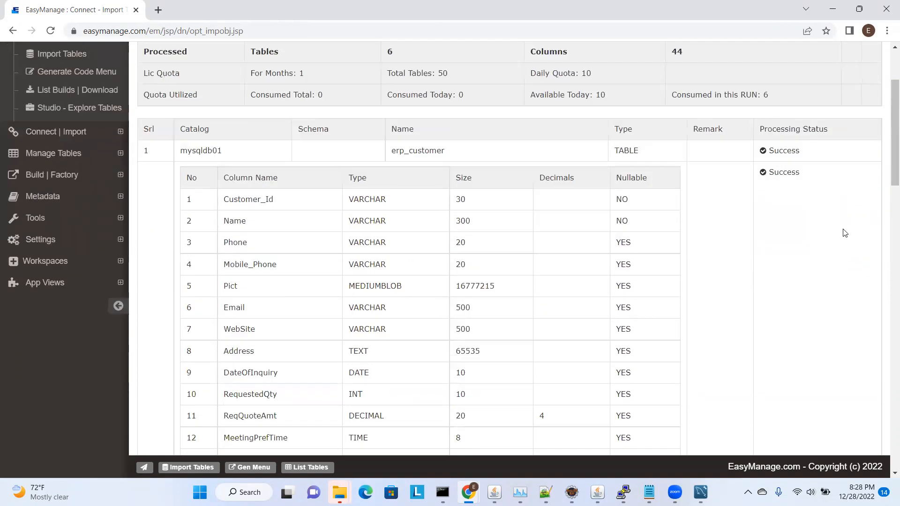
{"action": "scroll", "coordinate": [807, 258], "scroll_direction": "down", "scroll_amount": 12}
{"action": "scroll", "coordinate": [808, 261], "scroll_direction": "down", "scroll_amount": 8}
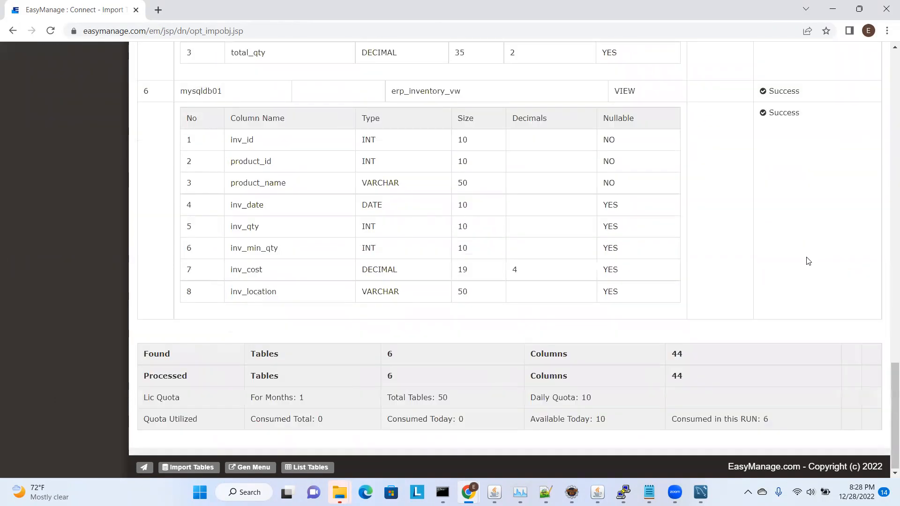
{"action": "scroll", "coordinate": [326, 291], "scroll_direction": "up", "scroll_amount": 20}
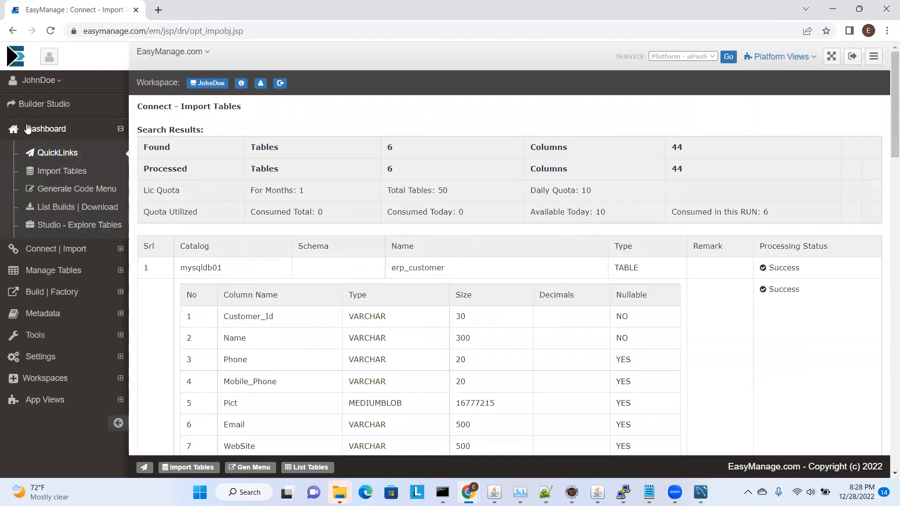
Browse the Studio table explorer to the Tables Imported category and view the fields of erp_customer
{"action": "left_click", "coordinate": [51, 227]}
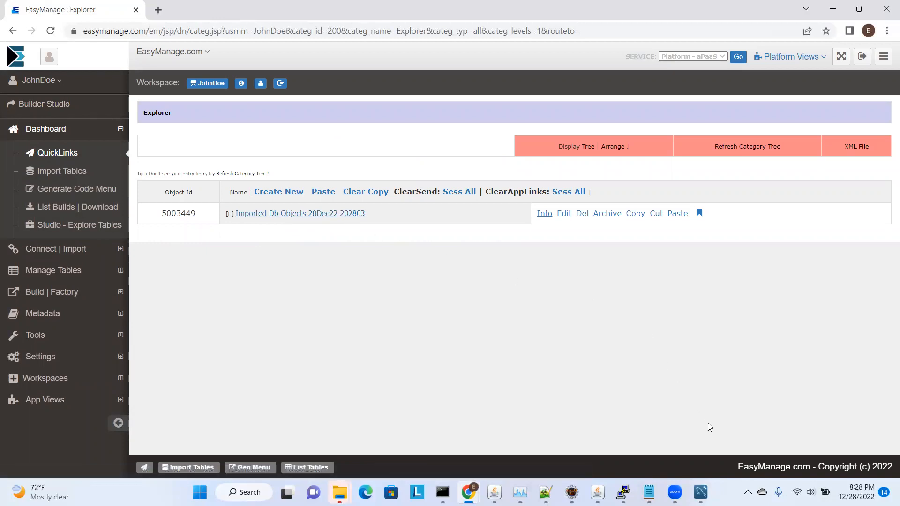
{"action": "left_click", "coordinate": [325, 217]}
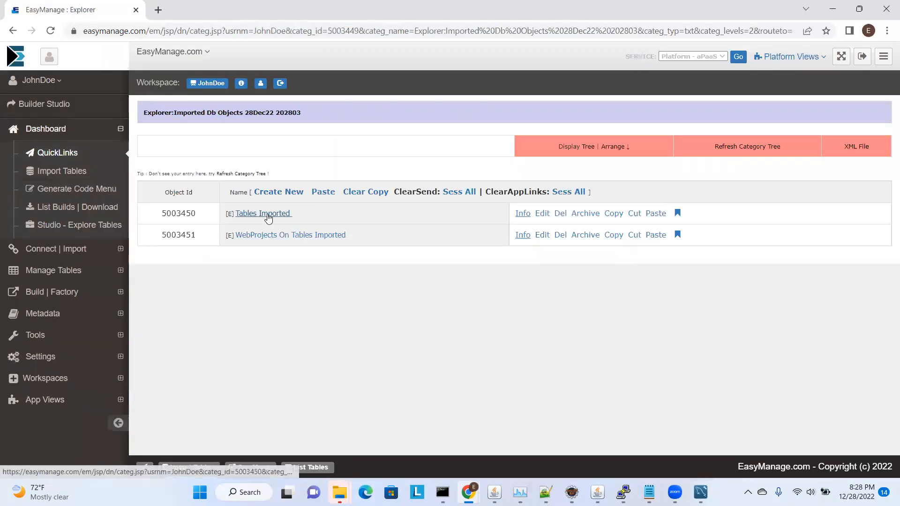
{"action": "left_click", "coordinate": [268, 215]}
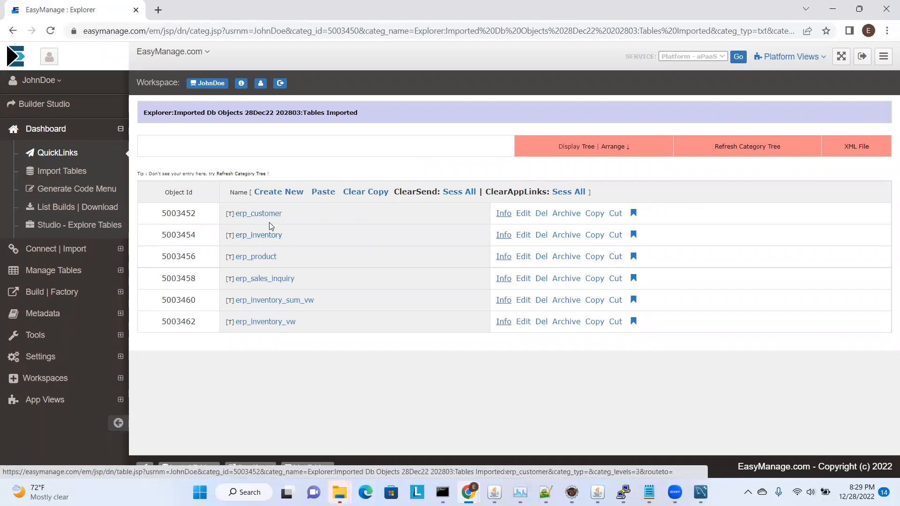
{"action": "left_click", "coordinate": [268, 215]}
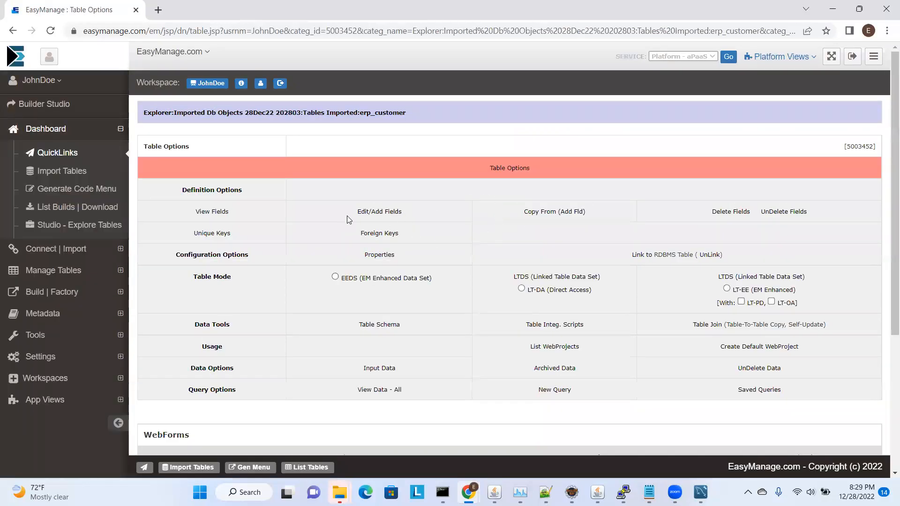
{"action": "left_click", "coordinate": [218, 212]}
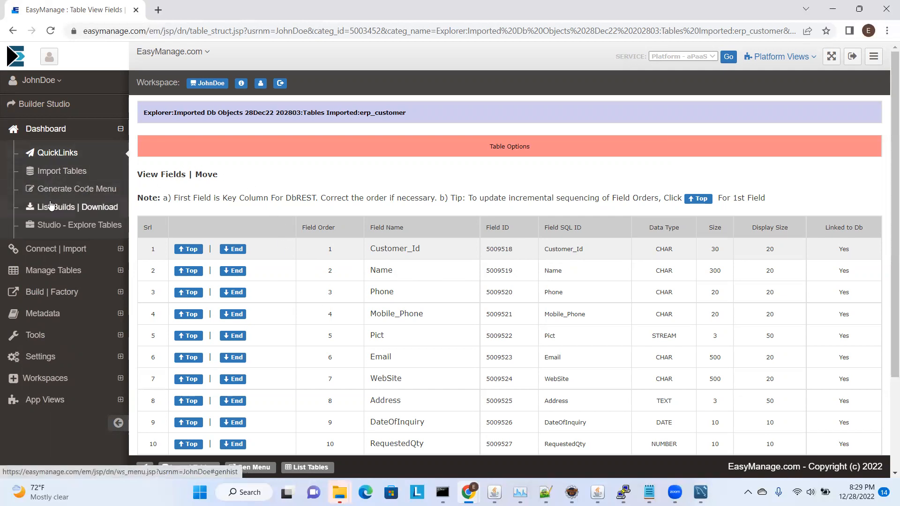
List the workspace's tables from the Data_Catalog metadata
{"action": "left_click", "coordinate": [48, 270]}
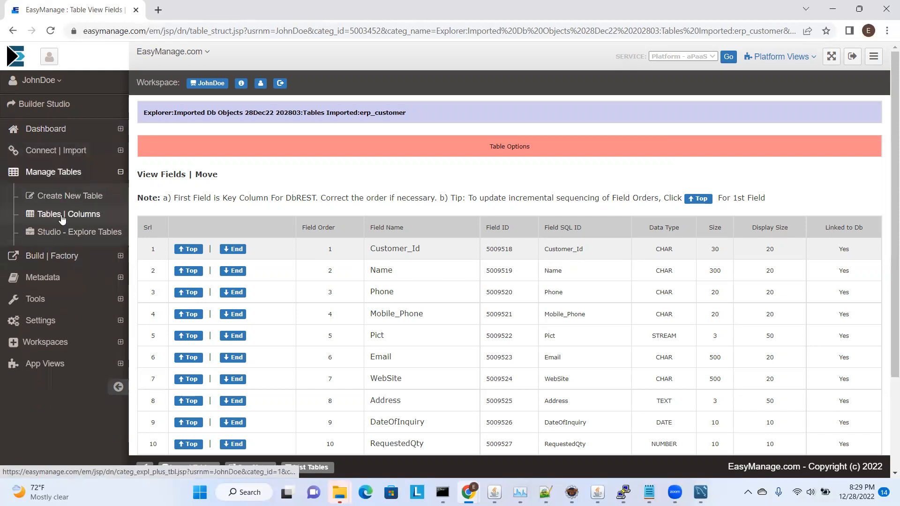
{"action": "left_click", "coordinate": [61, 217]}
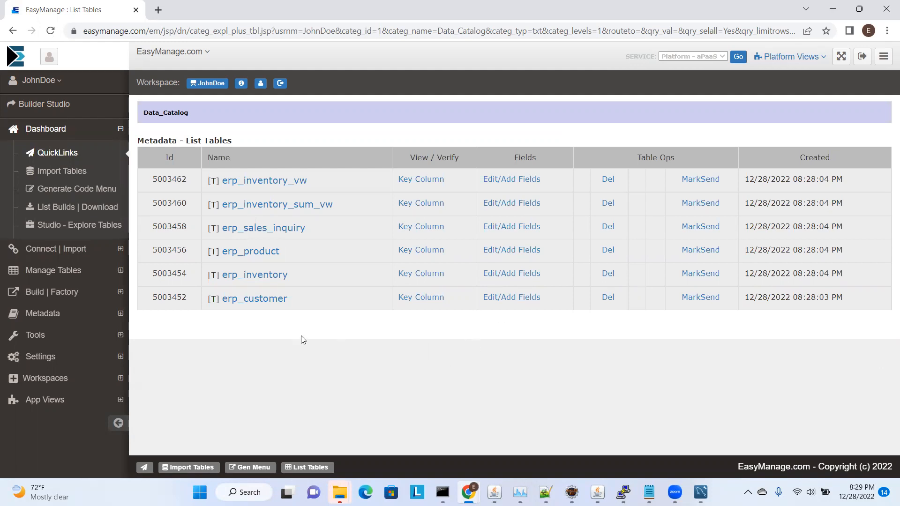
Return to the Studio table explorer
{"action": "left_click", "coordinate": [66, 225]}
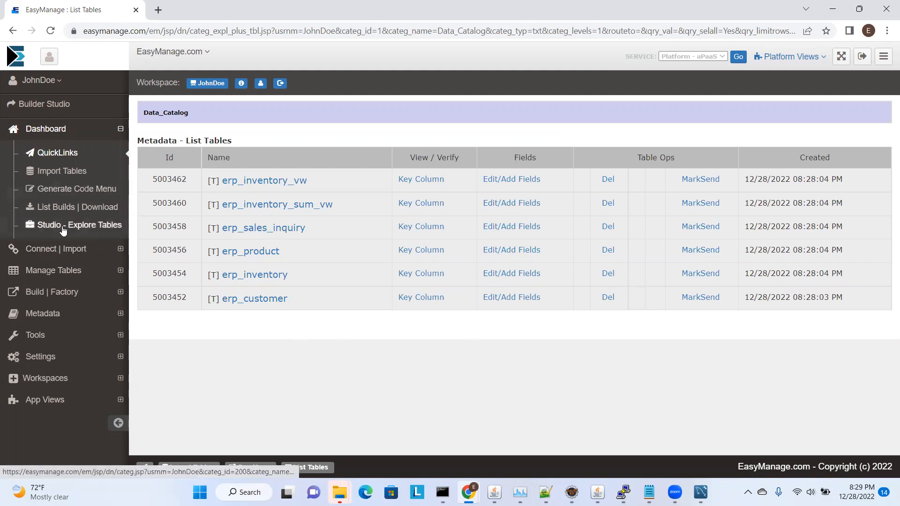